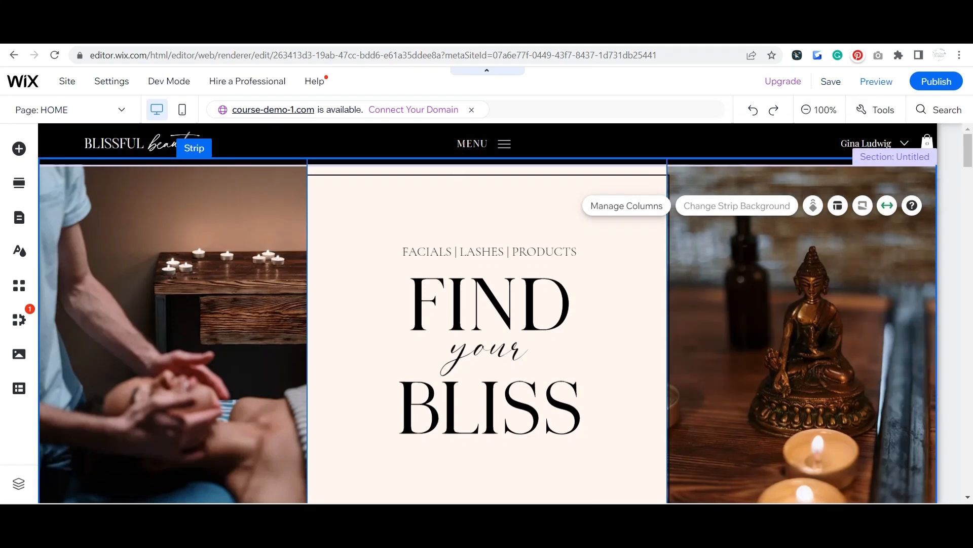
# Step: Preview the course-demo-1 site and check how its header MENU button opens and closes the full navigation
pyautogui.click(504, 157)
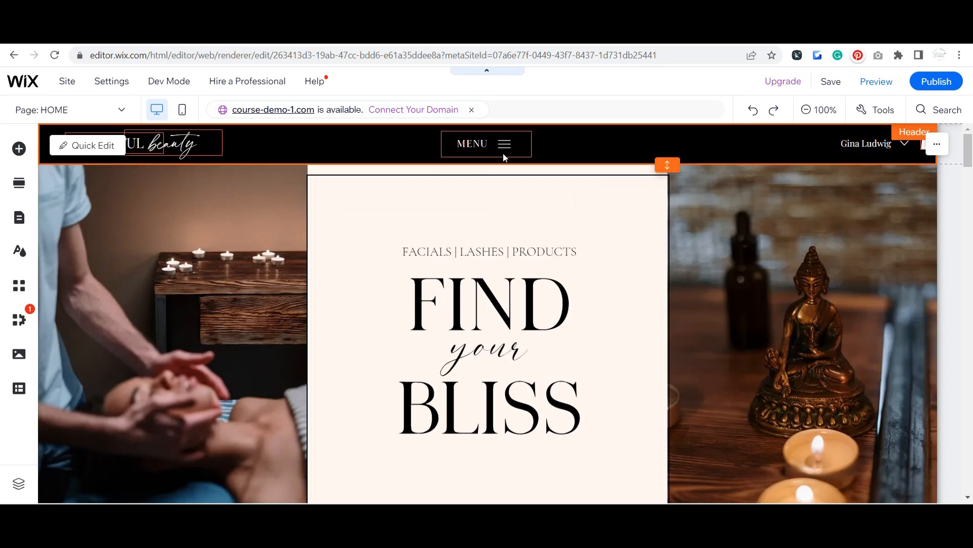
pyautogui.click(502, 148)
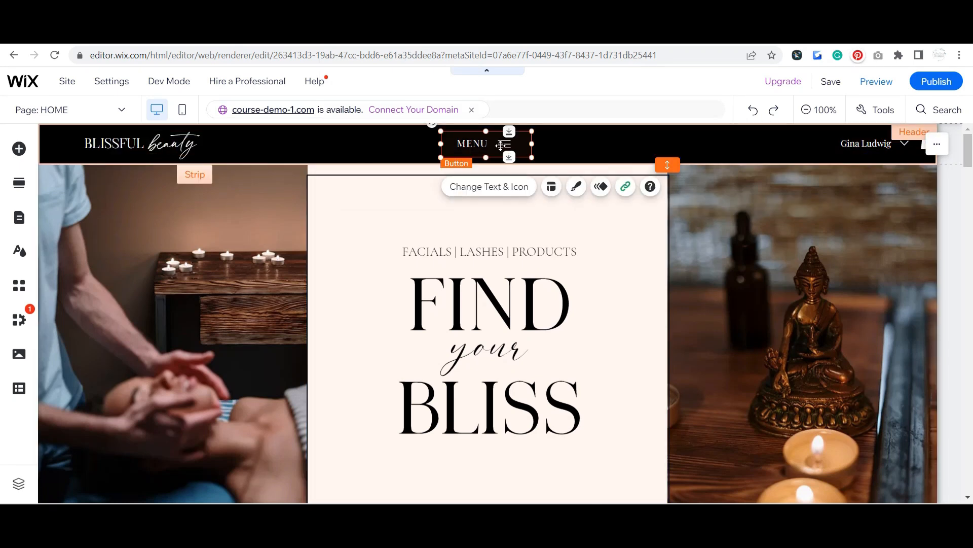
pyautogui.click(877, 81)
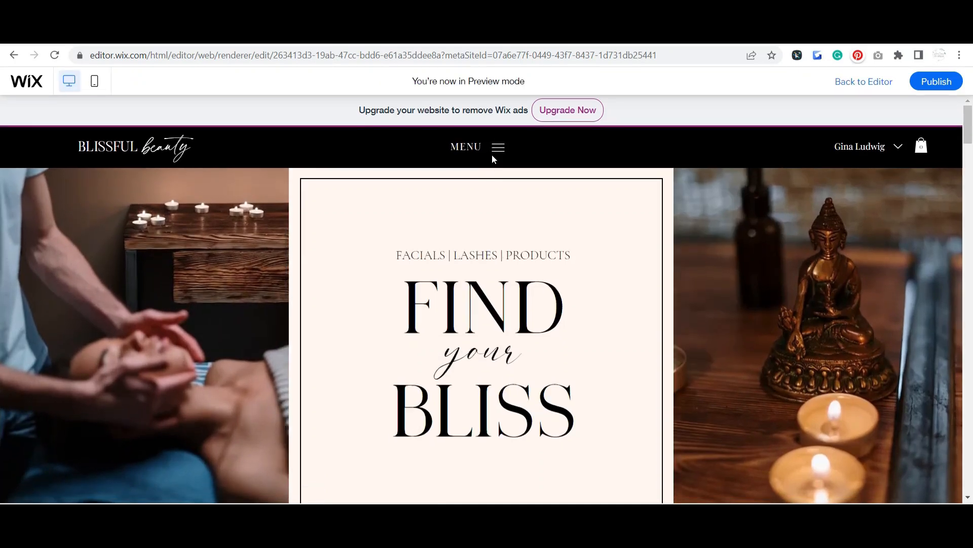
pyautogui.click(490, 153)
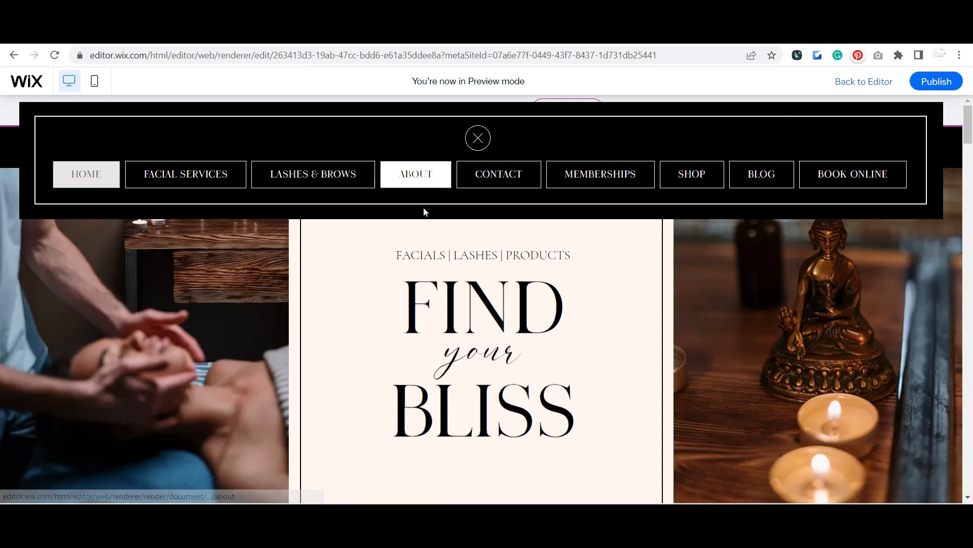
pyautogui.click(476, 146)
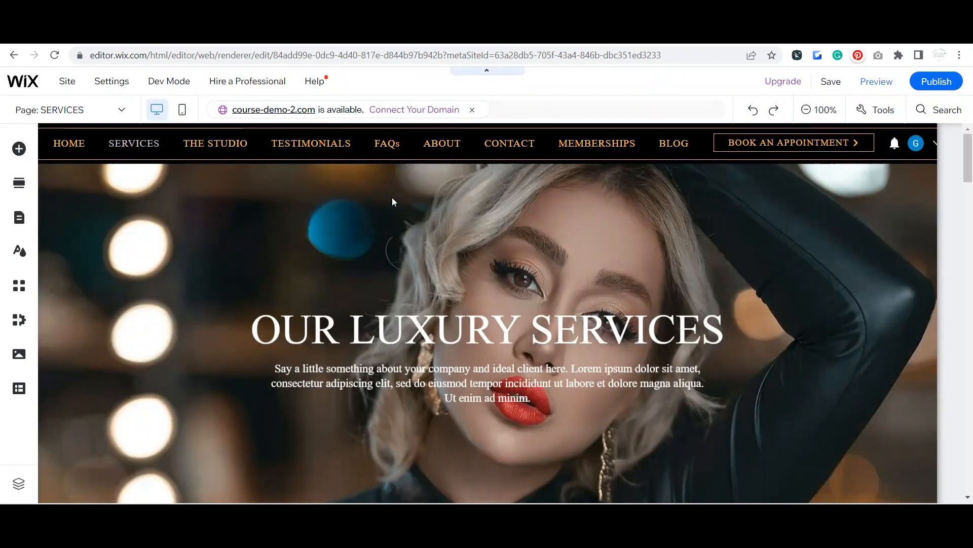
# Step: Switch to the course-demo-2 site in the editor and open its HOME page
pyautogui.click(63, 156)
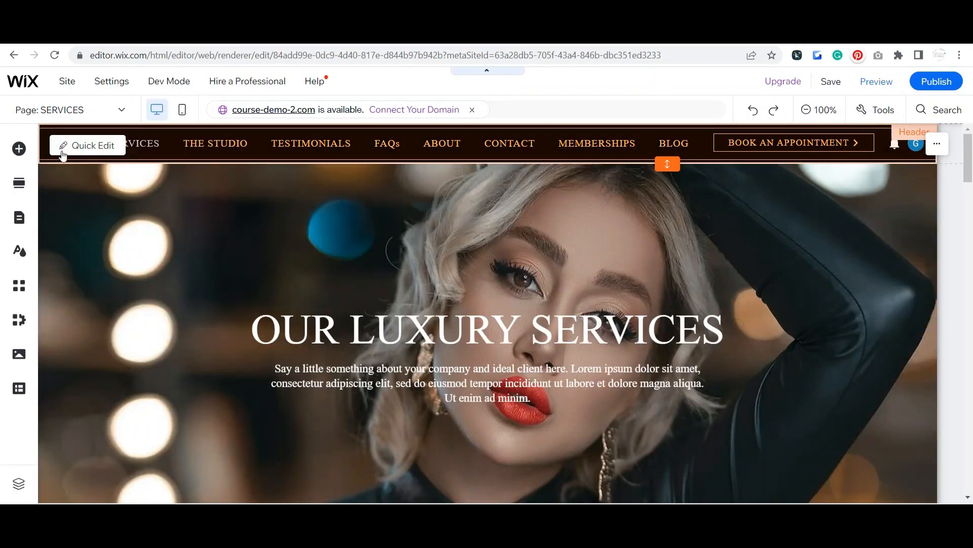
pyautogui.click(67, 116)
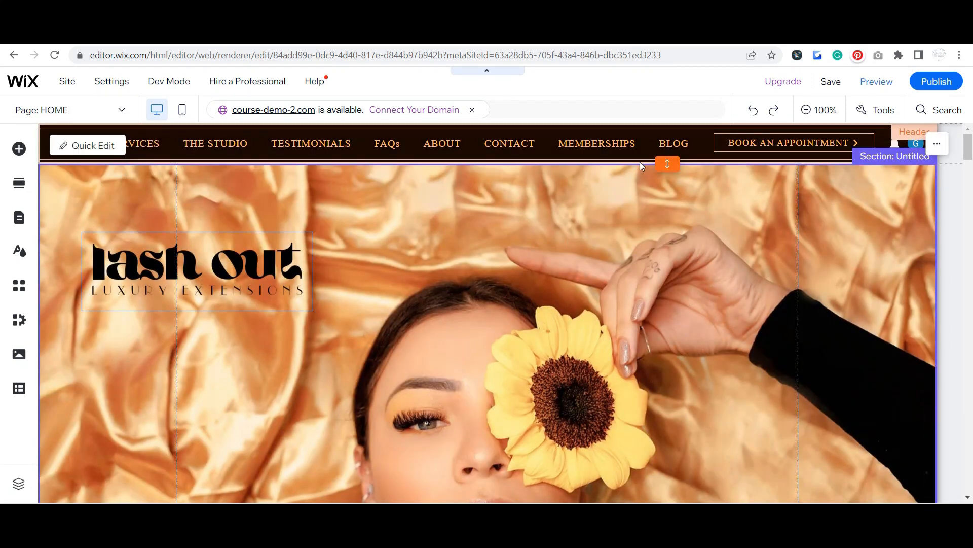
pyautogui.scroll(-6, 616, 232)
pyautogui.scroll(-10, 618, 233)
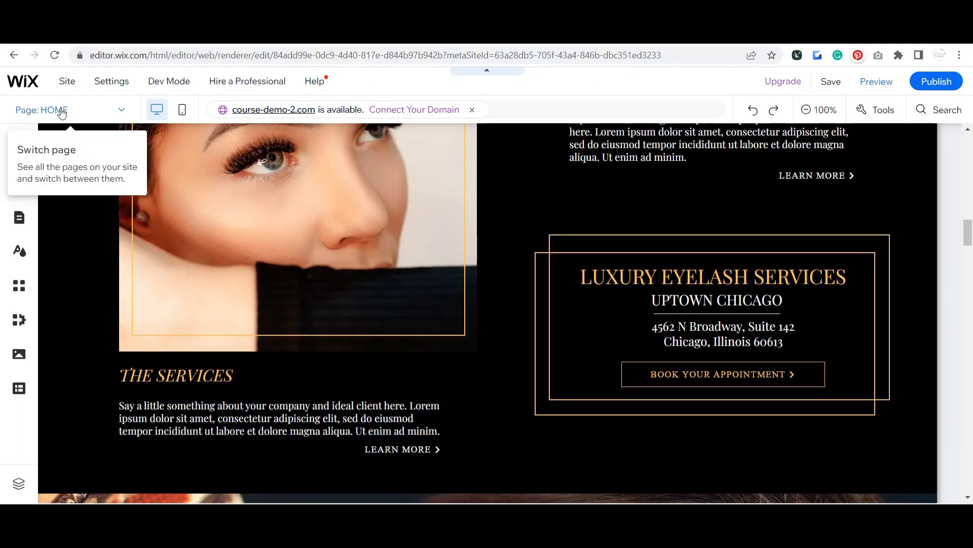
# Step: Review the layout options in the HOME page's settings, then close the page manager without changes
pyautogui.click(61, 110)
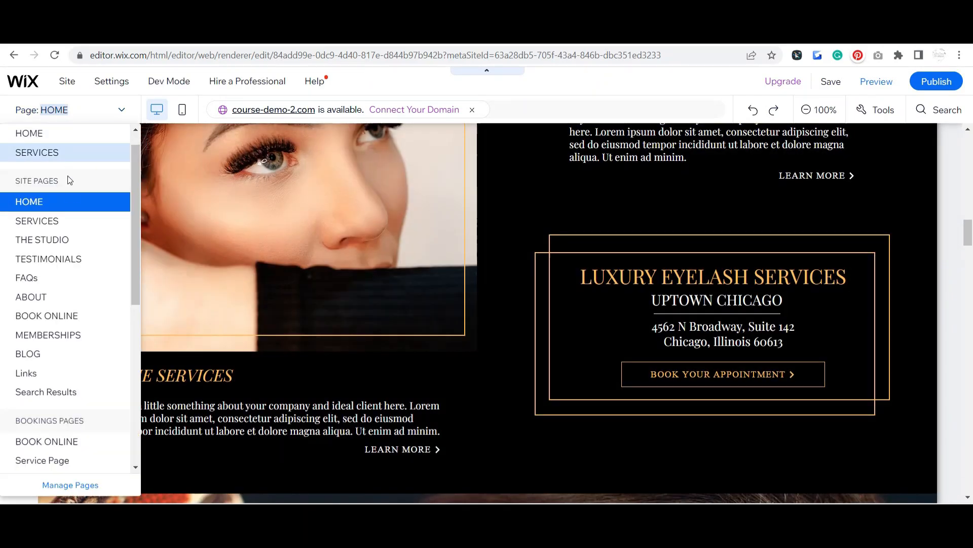
pyautogui.click(73, 487)
pyautogui.click(334, 208)
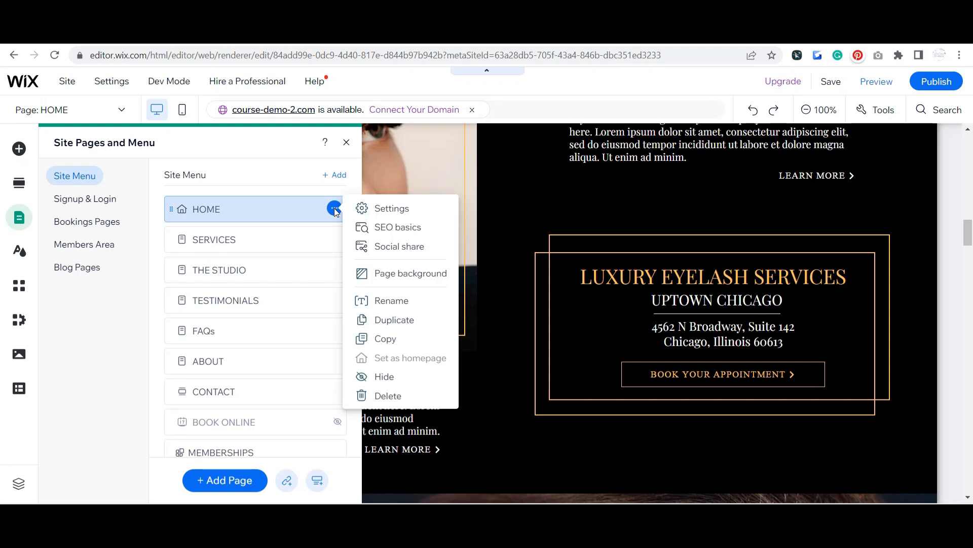
pyautogui.click(408, 207)
pyautogui.click(481, 172)
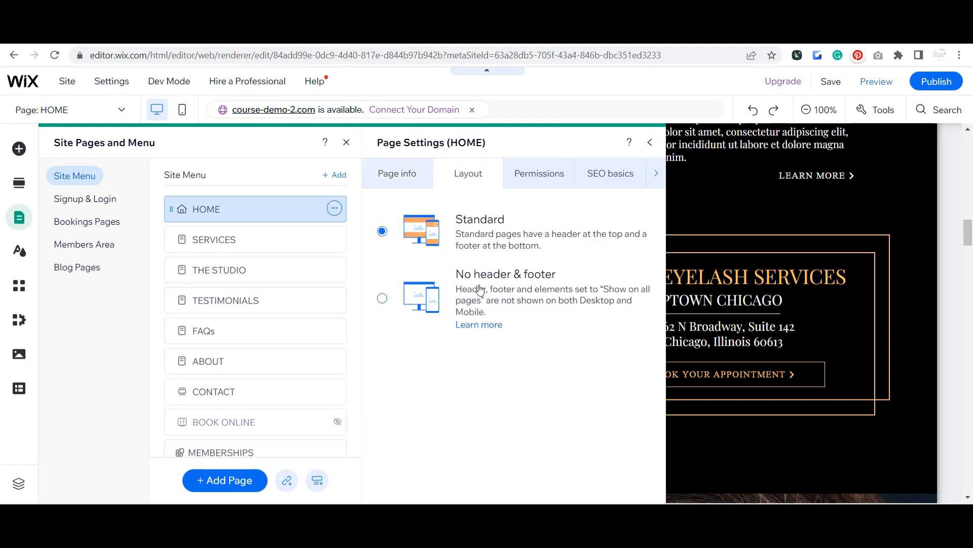
pyautogui.click(648, 142)
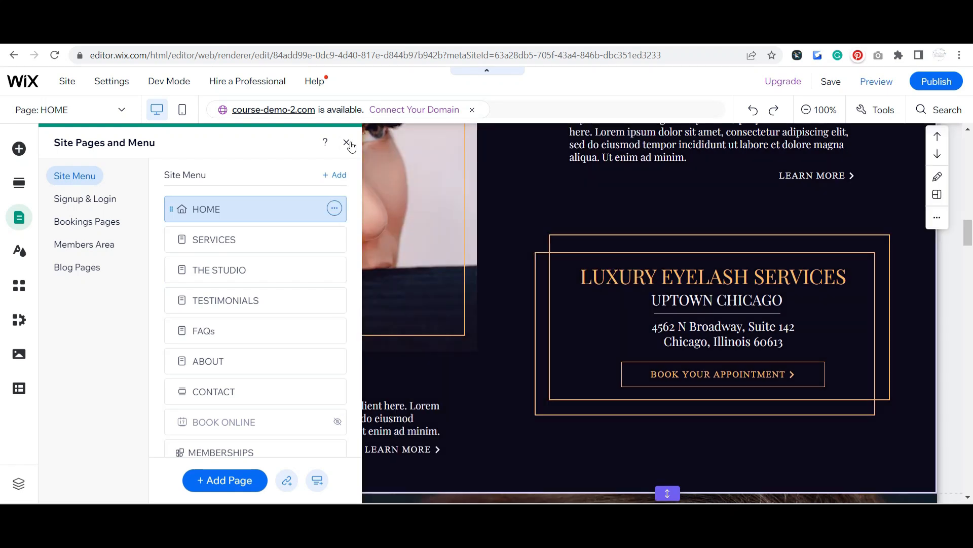
pyautogui.click(346, 142)
# Step: Examine the header's elements: the horizontal menu, the BOOK AN APPOINTMENT button and the login bar
pyautogui.scroll(20, 917, 224)
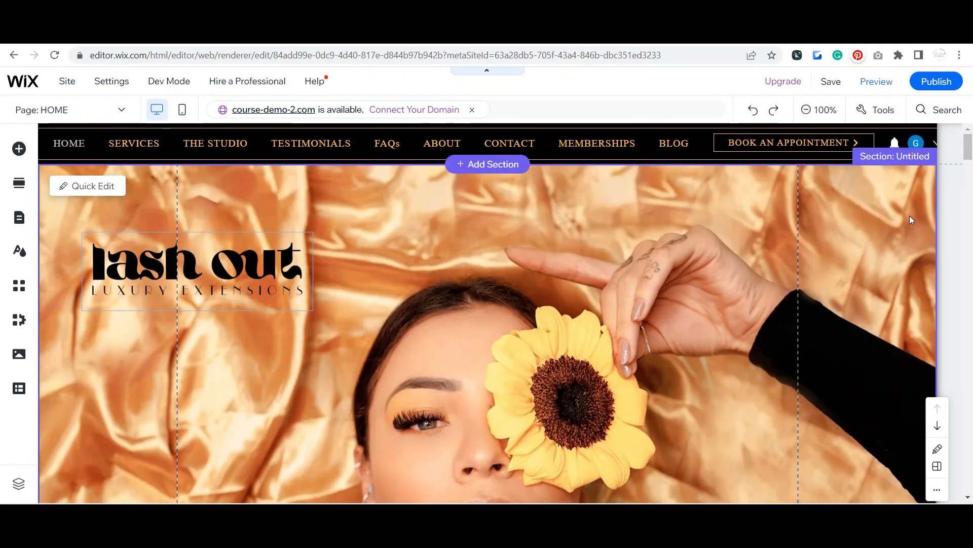
pyautogui.click(605, 143)
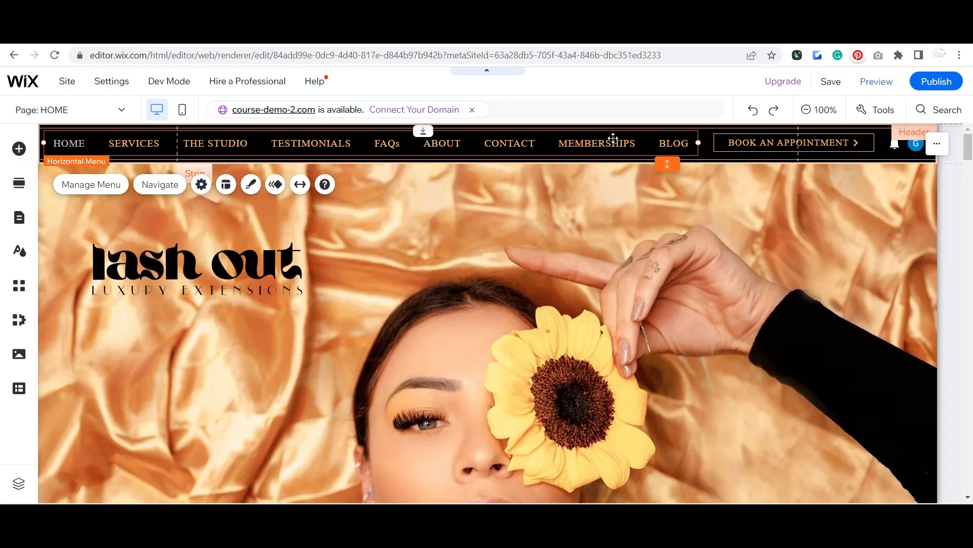
pyautogui.click(761, 147)
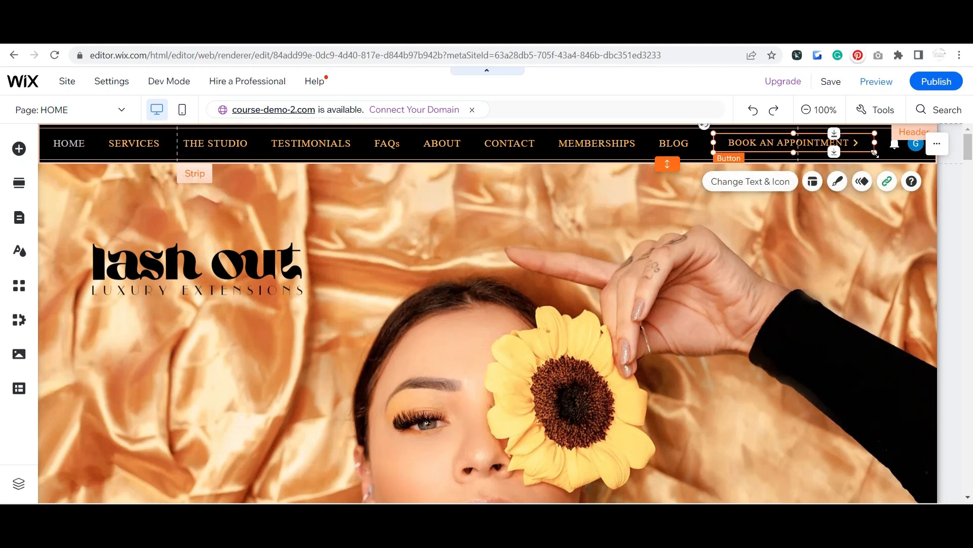
pyautogui.click(893, 149)
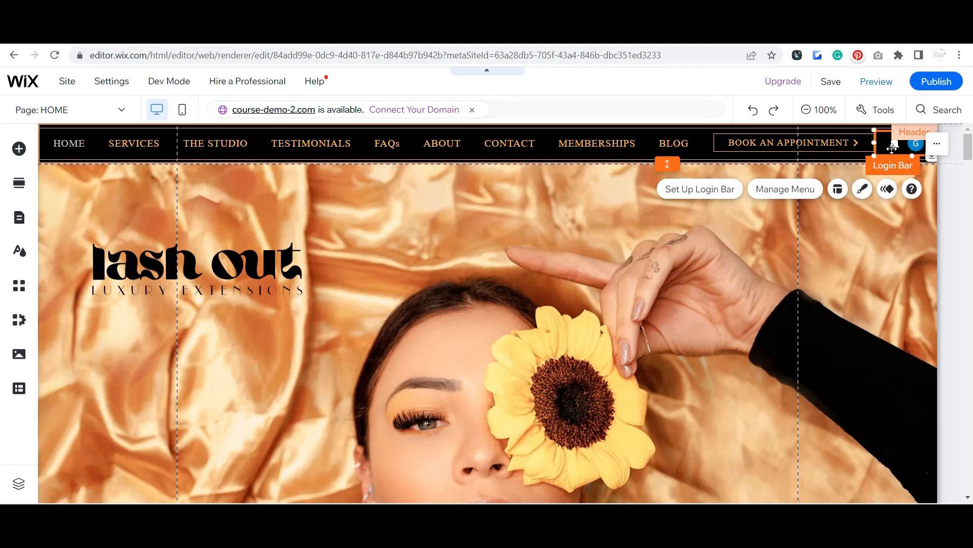
pyautogui.click(897, 146)
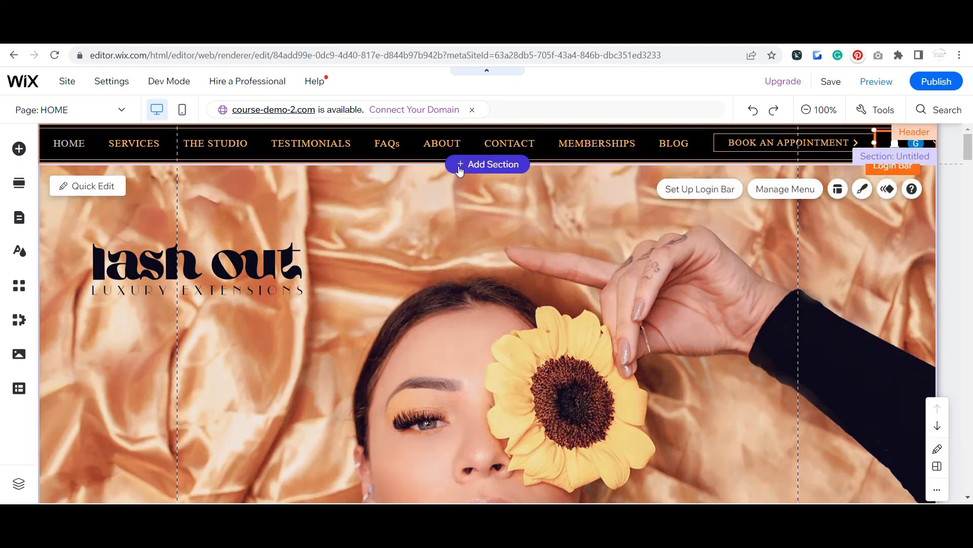
pyautogui.click(507, 145)
pyautogui.click(755, 146)
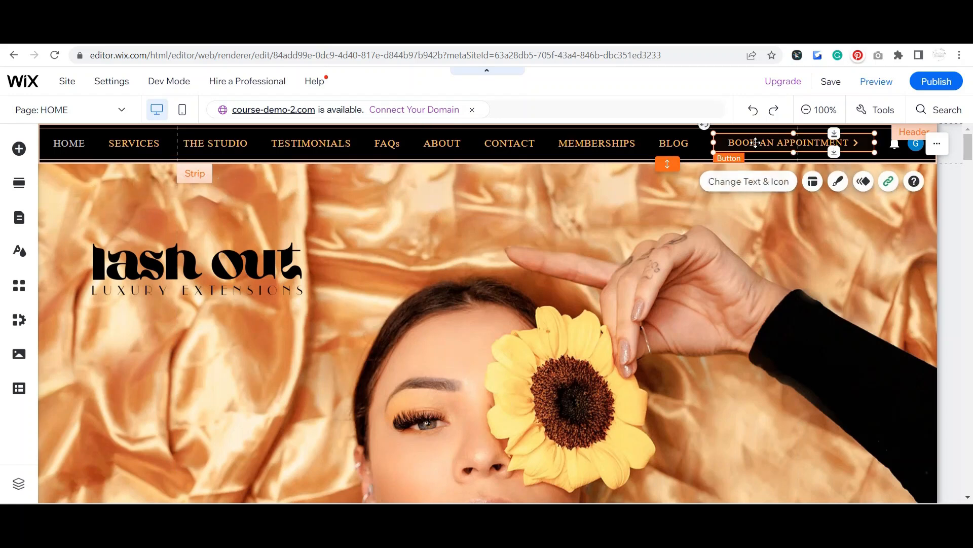
# Step: Examine the footer's elements at the end of the HOME page, including its background strip and social media icons
pyautogui.scroll(-4, 957, 225)
pyautogui.scroll(-15, 958, 225)
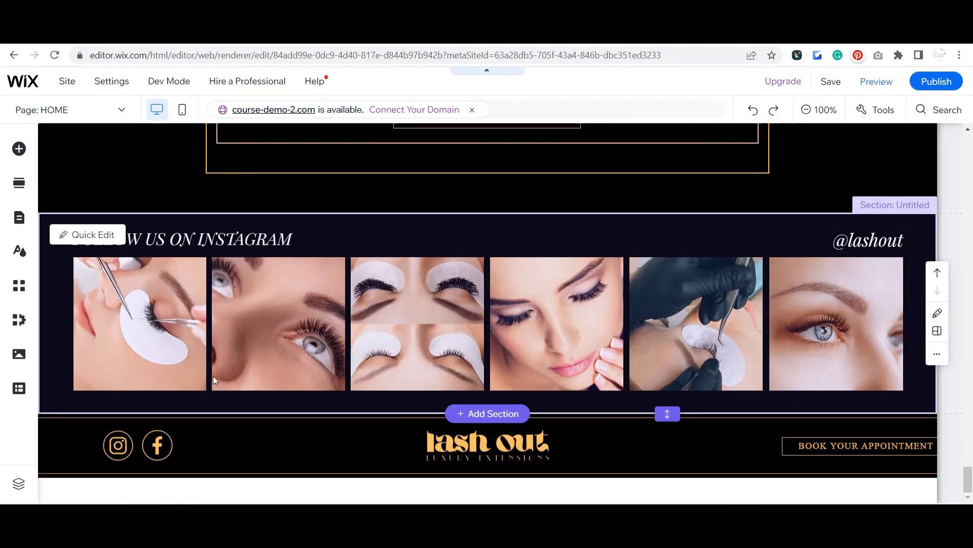
pyautogui.scroll(2, 214, 376)
pyautogui.scroll(-2, 213, 376)
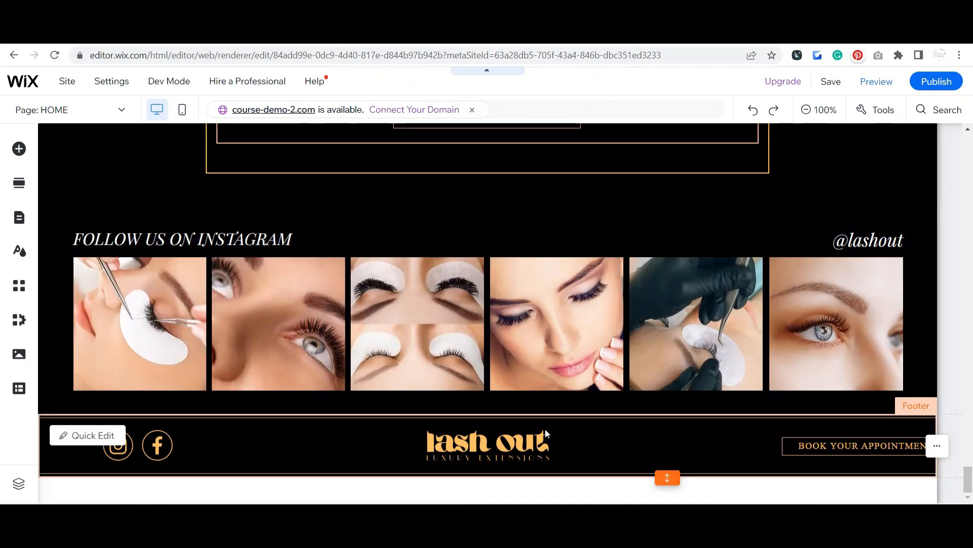
pyautogui.click(615, 436)
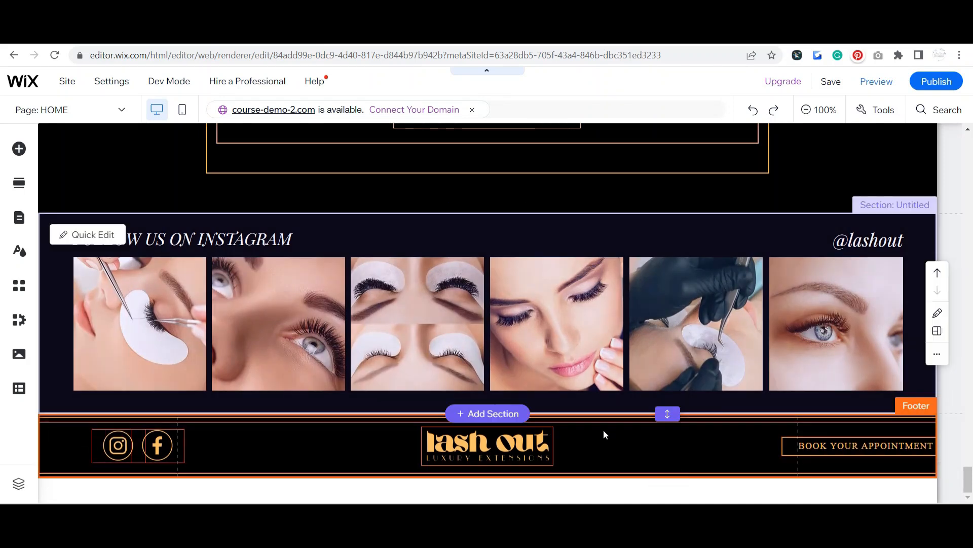
pyautogui.click(606, 448)
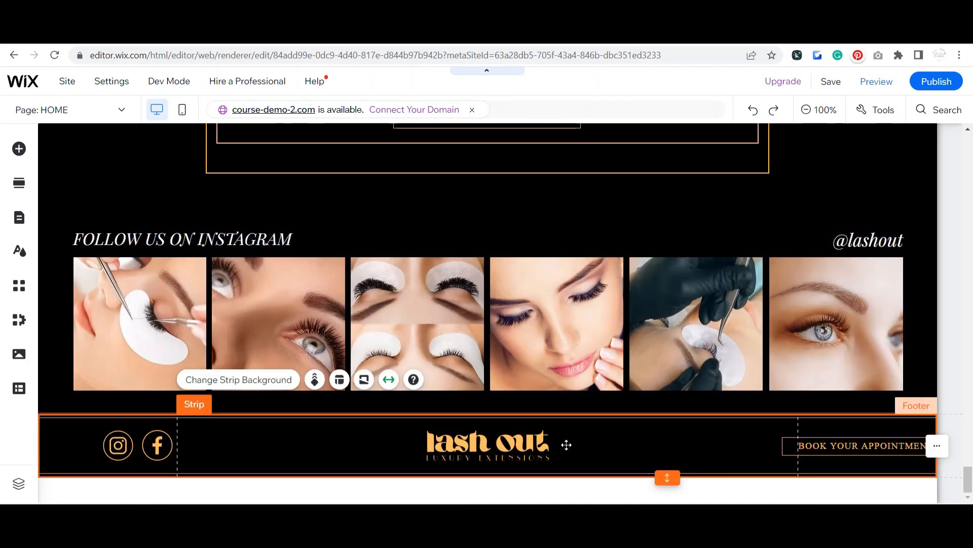
pyautogui.click(111, 452)
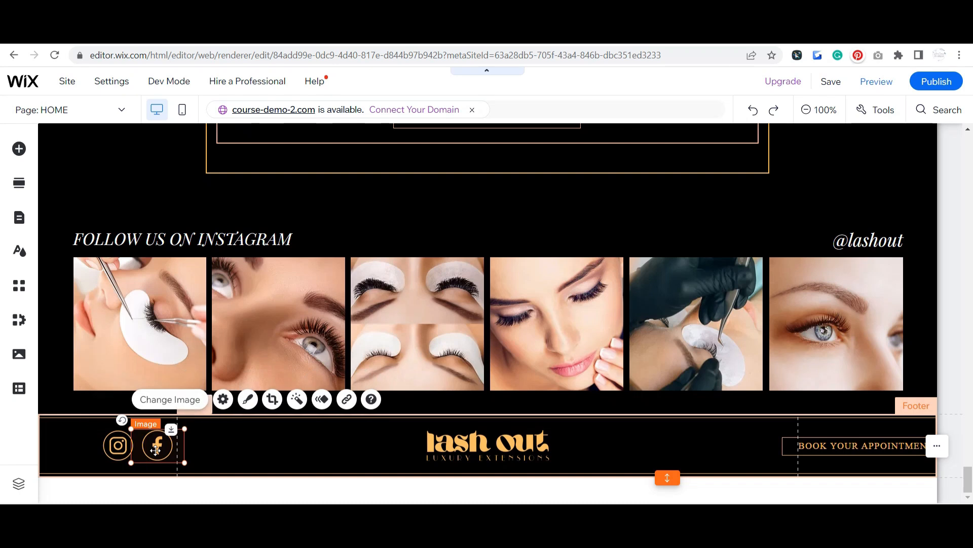
pyautogui.click(243, 450)
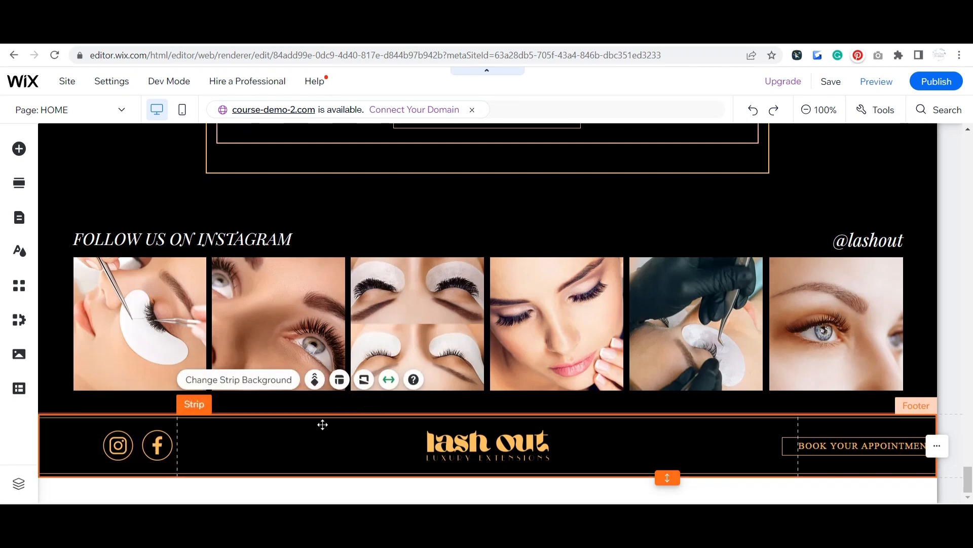
# Step: Add a blank page to the site menu below HOME, keeping the default name New Page, and close the page manager
pyautogui.scroll(8, 322, 421)
pyautogui.scroll(15, 316, 400)
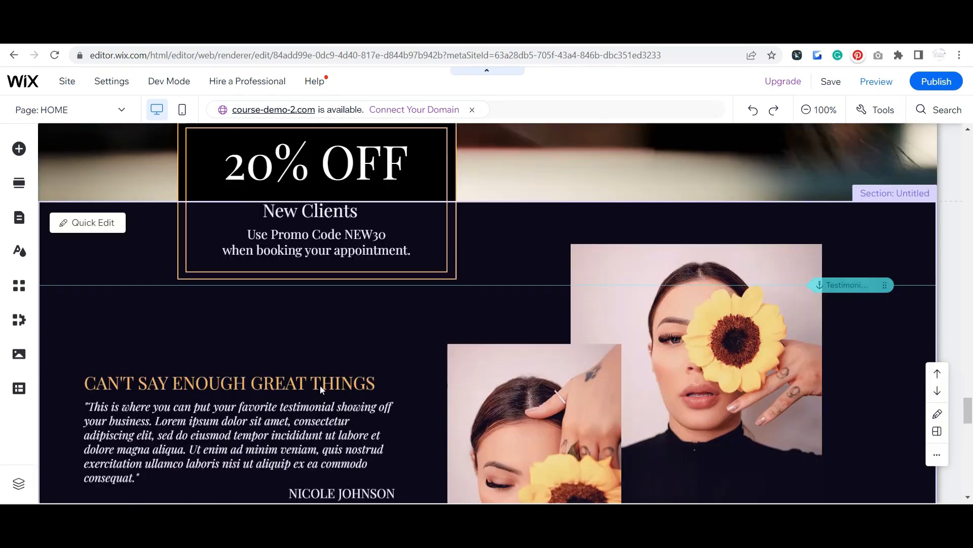
pyautogui.scroll(15, 378, 336)
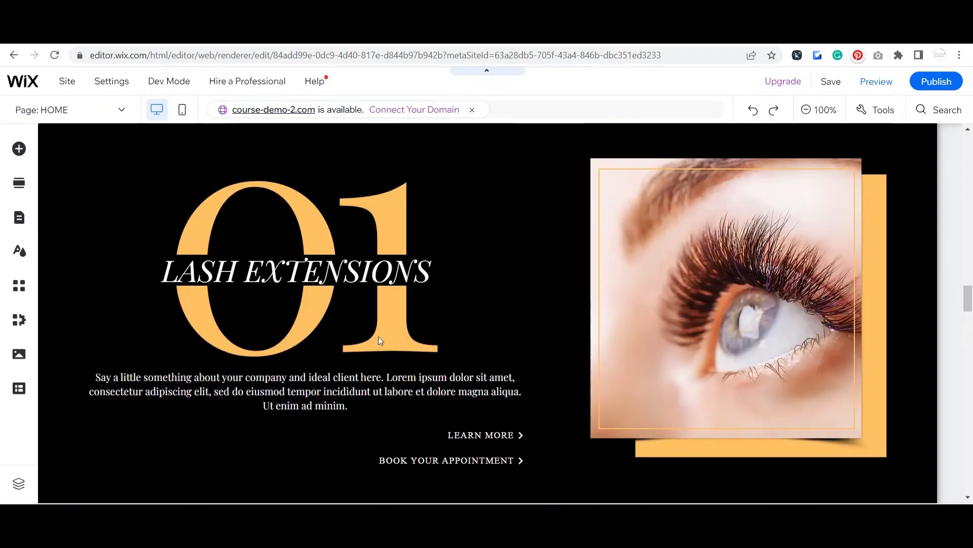
pyautogui.scroll(10, 375, 328)
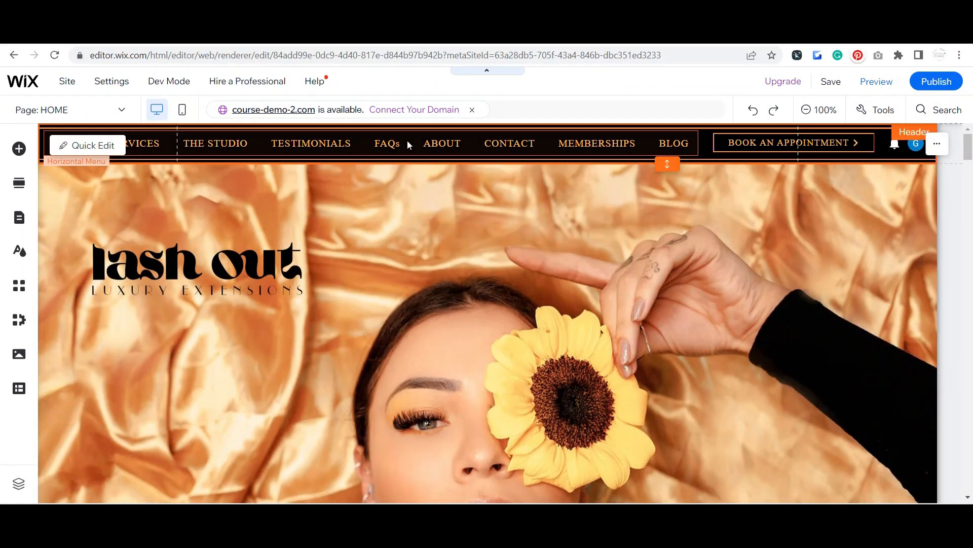
pyautogui.click(407, 144)
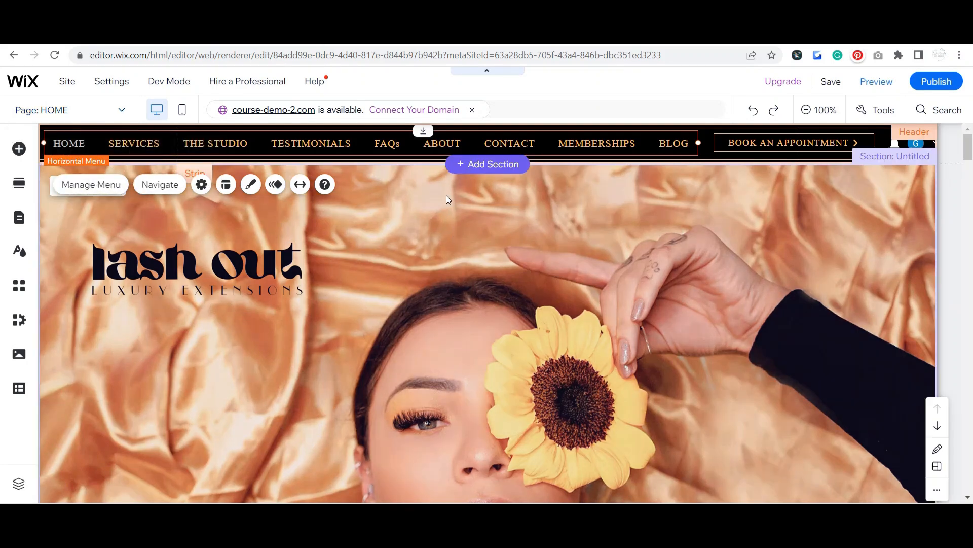
pyautogui.click(94, 111)
pyautogui.click(87, 480)
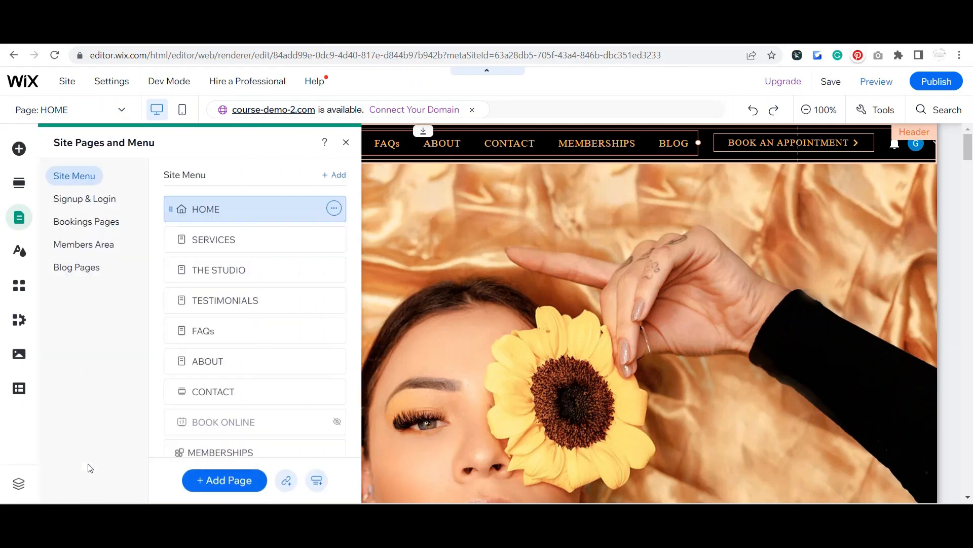
pyautogui.click(241, 482)
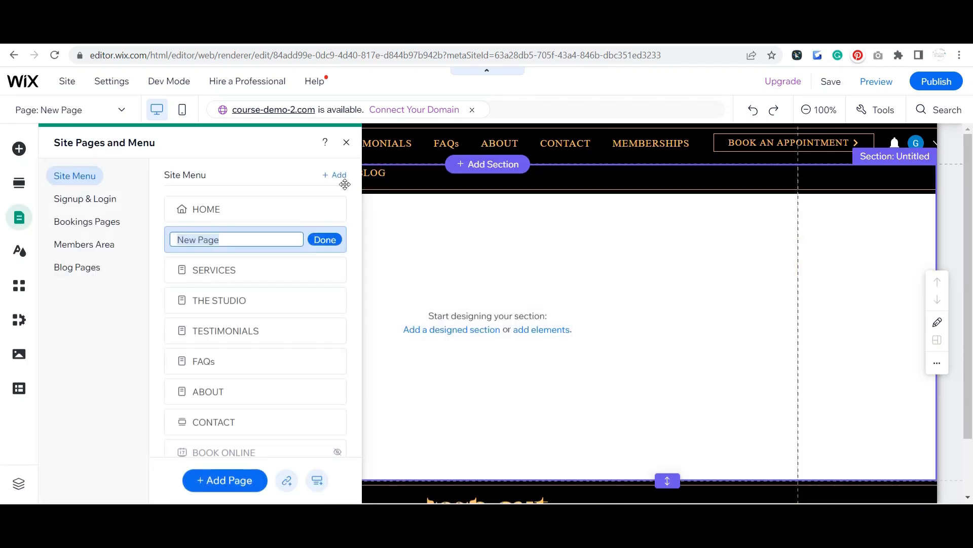
pyautogui.click(346, 142)
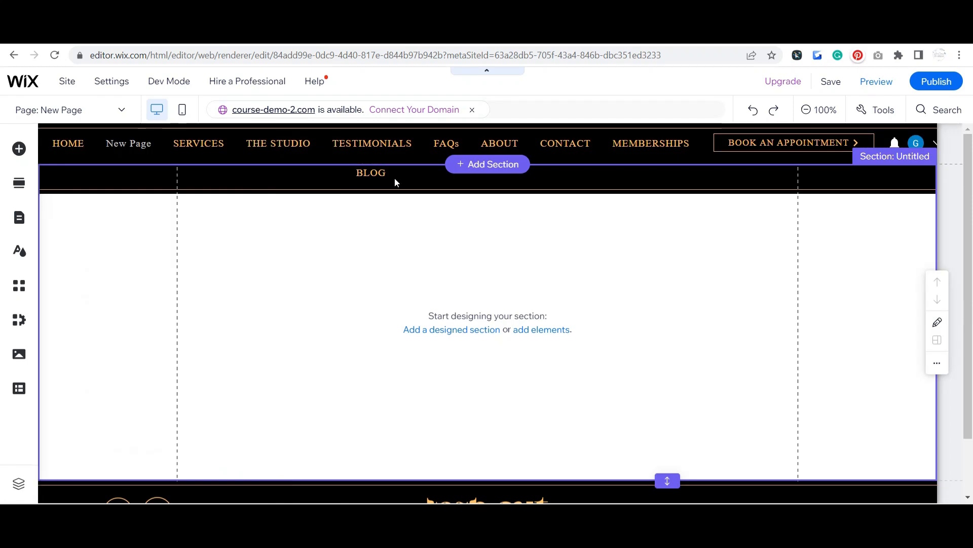
# Step: Widen the header's horizontal menu until all items fit on one row, and shift it slightly left of the booking button
pyautogui.click(393, 148)
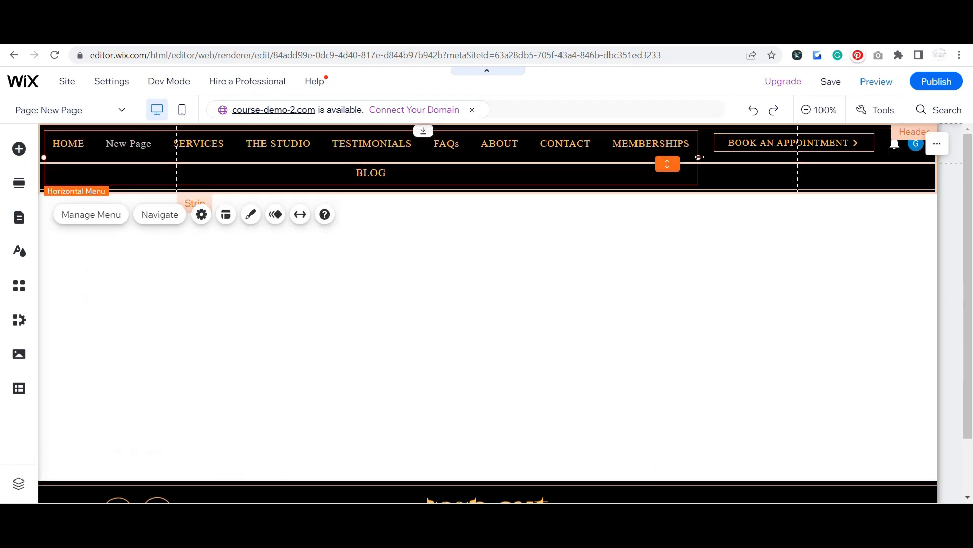
pyautogui.moveTo(700, 157)
pyautogui.mouseDown()
pyautogui.moveTo(649, 151)
pyautogui.moveTo(715, 154)
pyautogui.mouseUp()
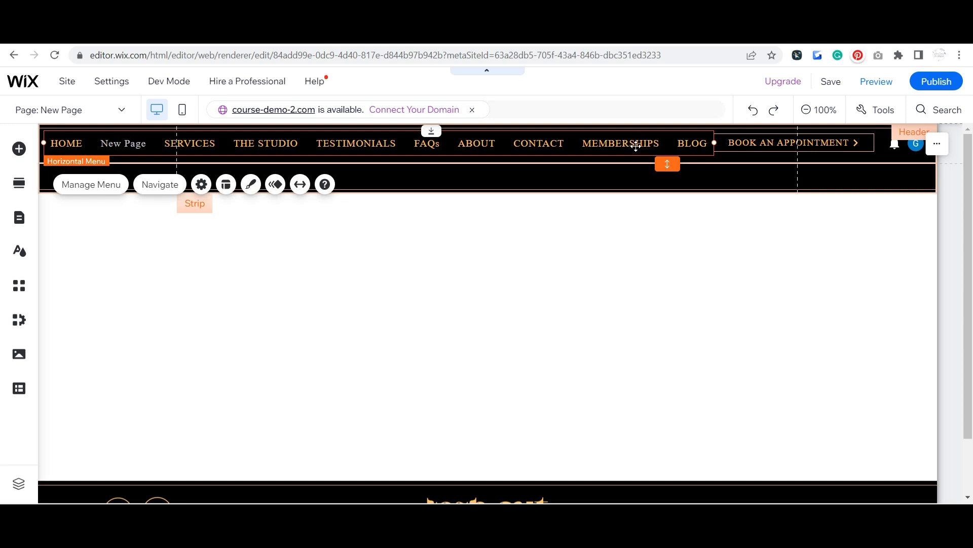
pyautogui.moveTo(631, 146); pyautogui.dragTo(628, 147)
# Step: Reduce the height of the header and its background strip to fit closely around the single-row menu
pyautogui.click(627, 175)
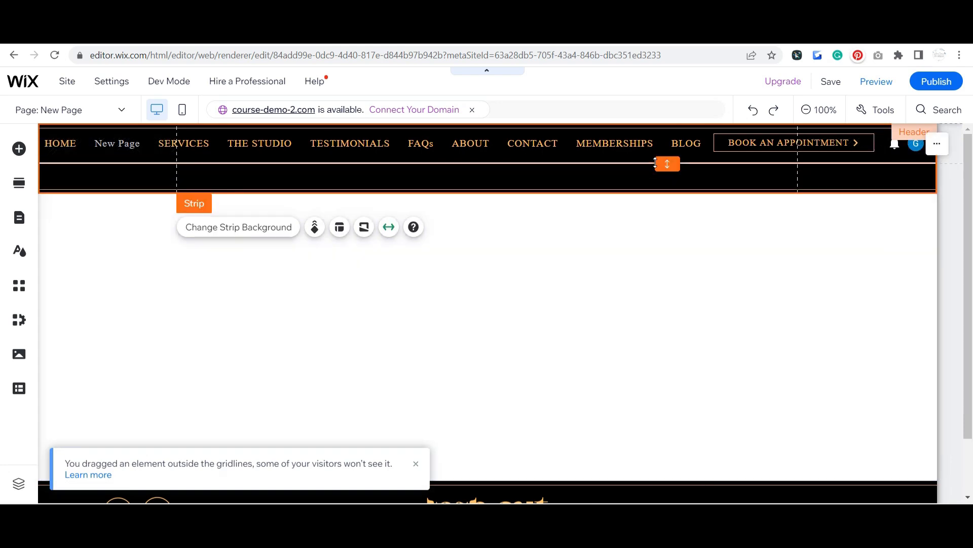
pyautogui.moveTo(666, 164)
pyautogui.mouseDown()
pyautogui.moveTo(665, 191)
pyautogui.moveTo(648, 193)
pyautogui.moveTo(658, 142)
pyautogui.moveTo(635, 164)
pyautogui.moveTo(662, 160)
pyautogui.mouseUp()
pyautogui.click(649, 184)
pyautogui.click(637, 191)
pyautogui.click(637, 189)
pyautogui.click(630, 187)
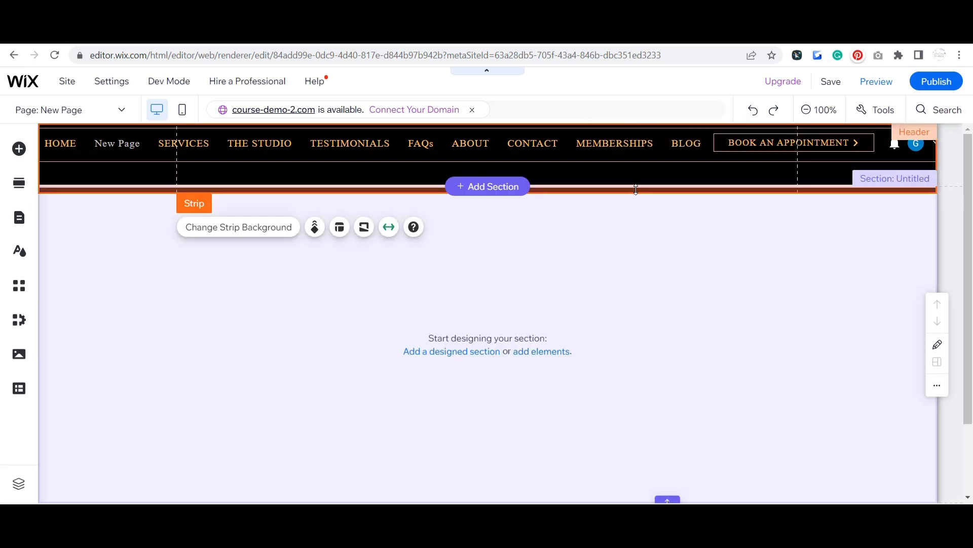
pyautogui.moveTo(636, 182)
pyautogui.mouseDown()
pyautogui.moveTo(639, 161)
pyautogui.moveTo(665, 152)
pyautogui.mouseUp()
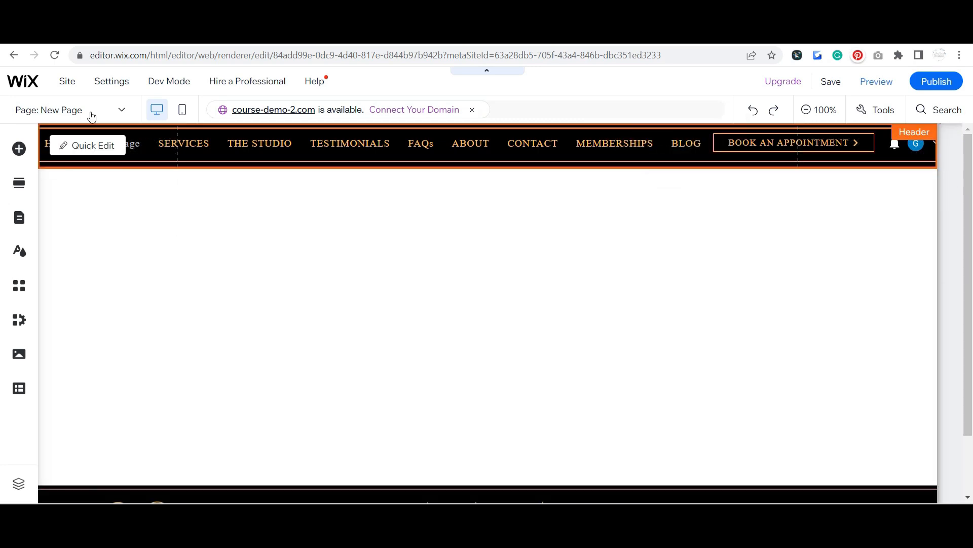
# Step: Switch to the HOME page, hide New Page from the site menu and close the page manager
pyautogui.click(88, 112)
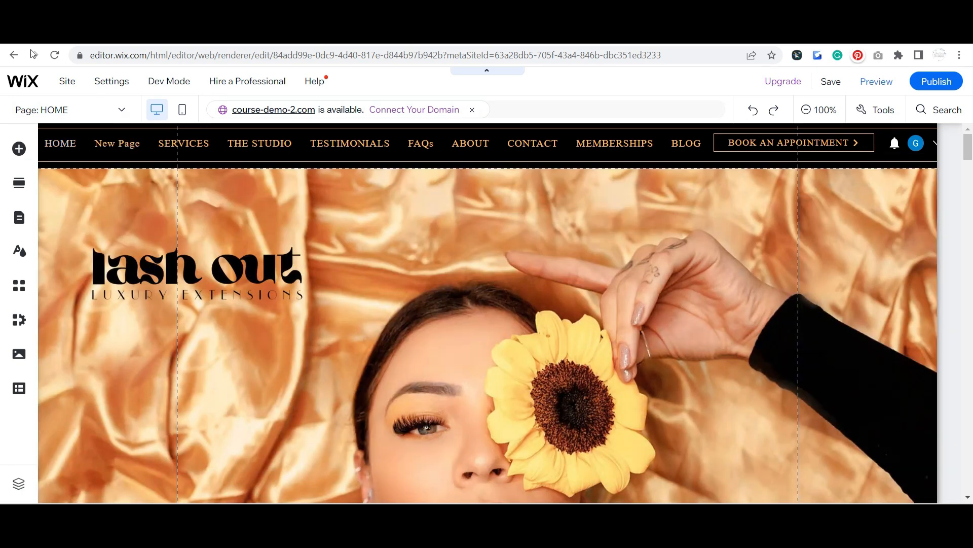
pyautogui.click(109, 113)
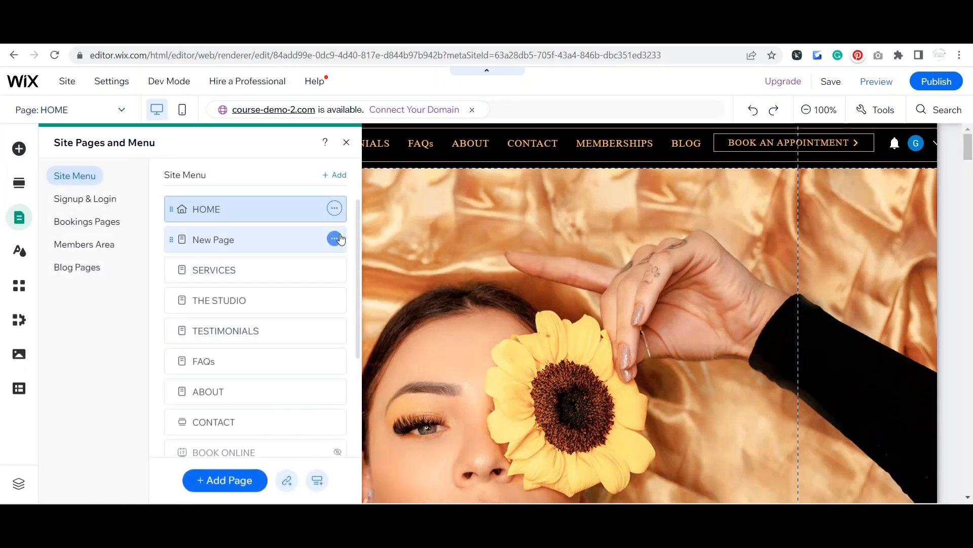
pyautogui.click(335, 239)
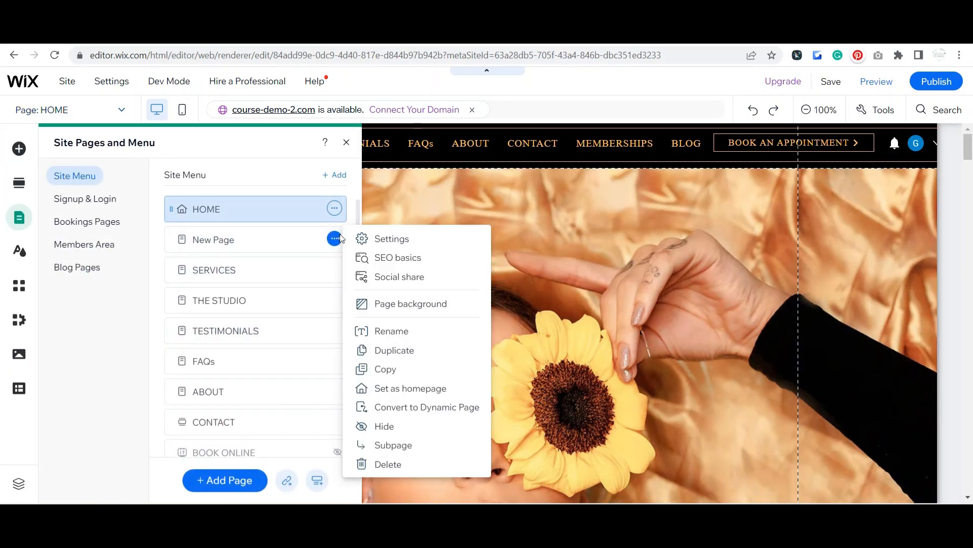
pyautogui.click(411, 429)
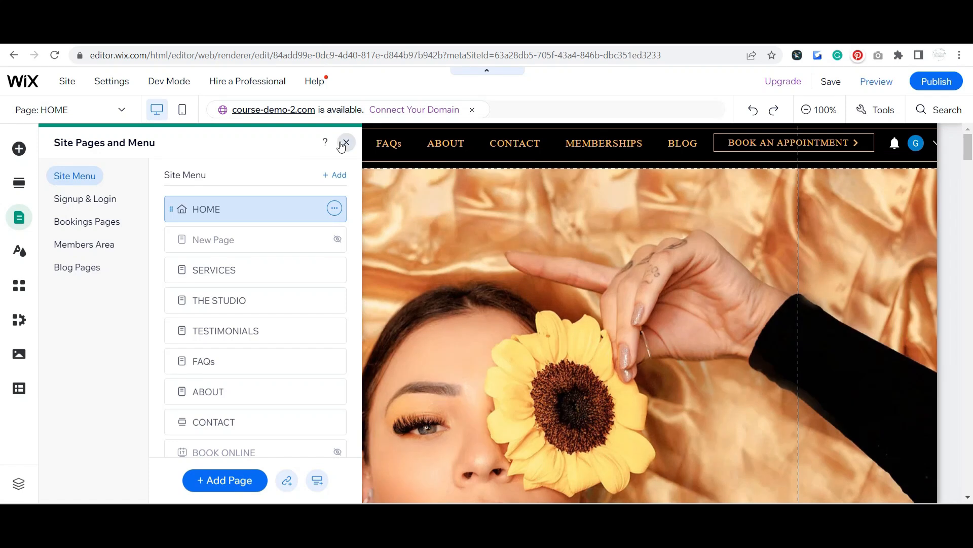
pyautogui.click(346, 143)
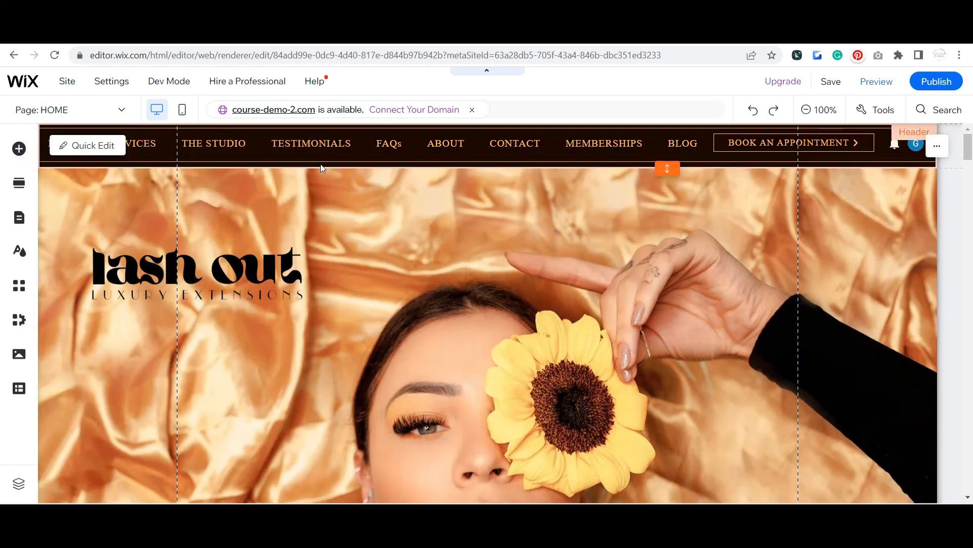
# Step: Browse the menu elements that can be added to the site, including the vertical menu designs, without adding one
pyautogui.click(430, 258)
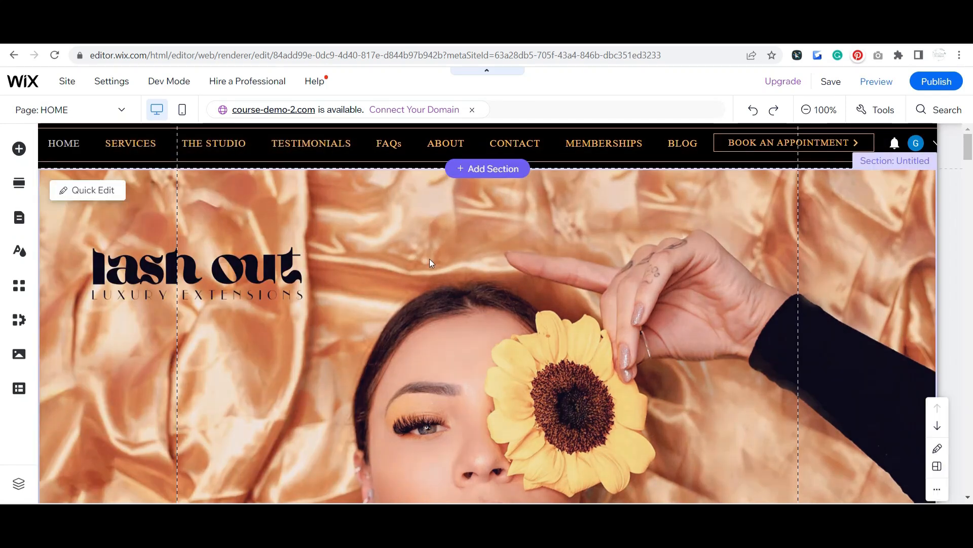
pyautogui.click(18, 148)
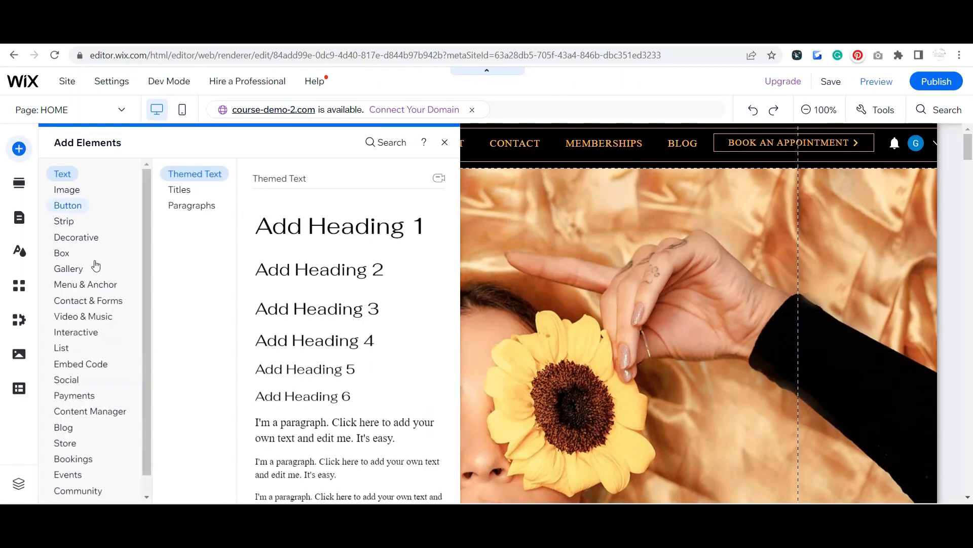
pyautogui.moveTo(100, 291)
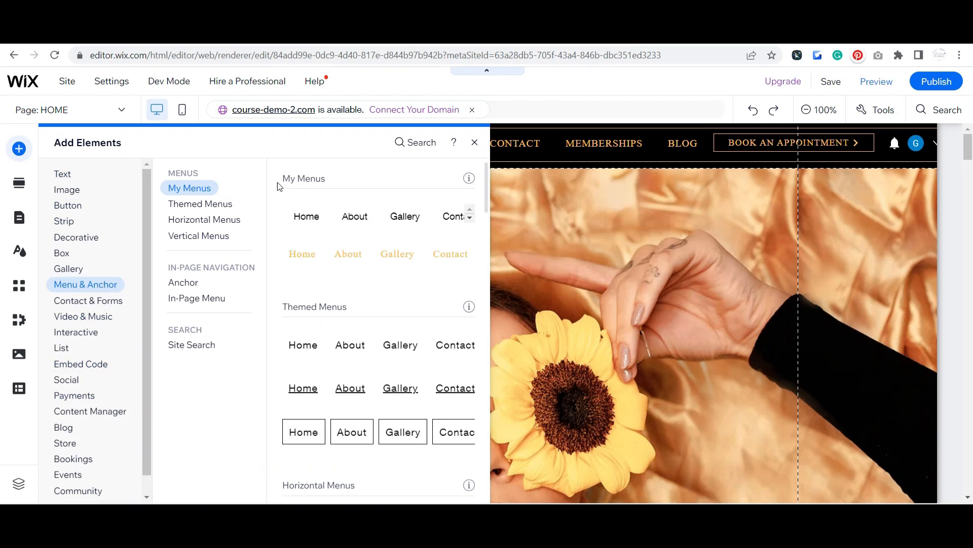
pyautogui.click(223, 236)
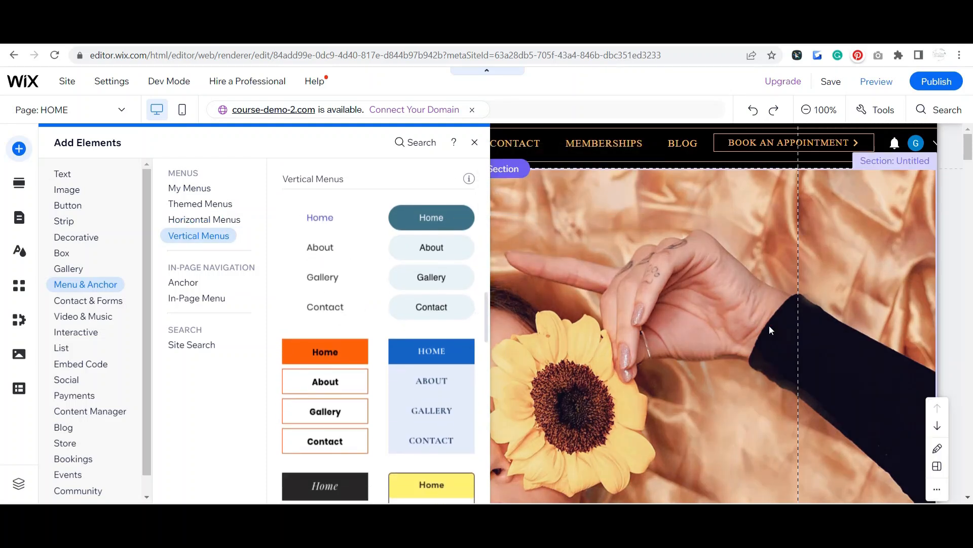
pyautogui.click(475, 143)
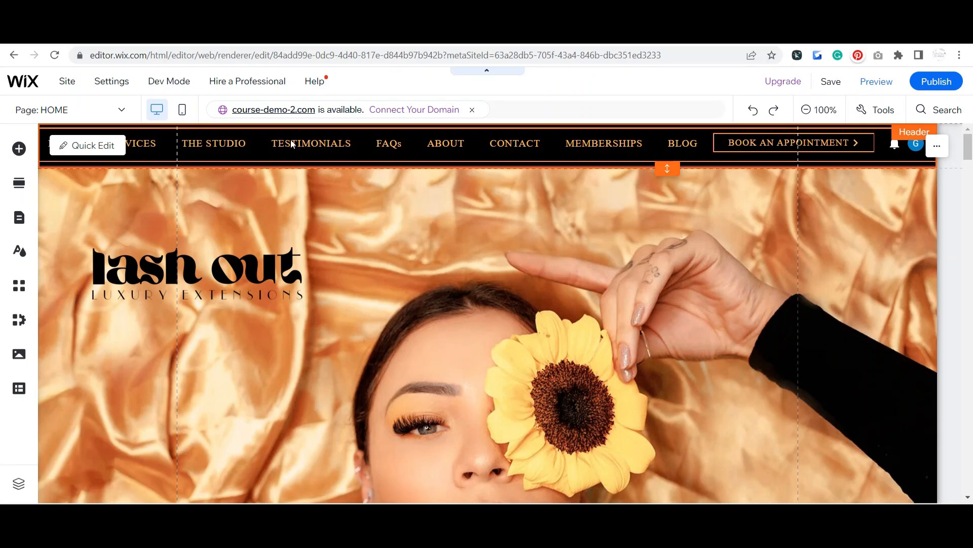
# Step: Customize the header's horizontal menu design by setting the regular menu items' font size to 14 px
pyautogui.click(290, 140)
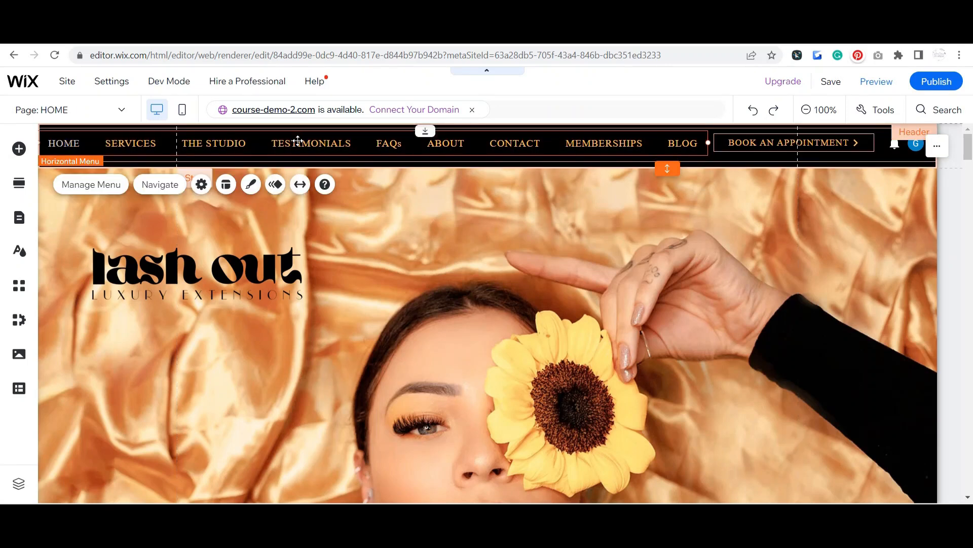
pyautogui.click(251, 185)
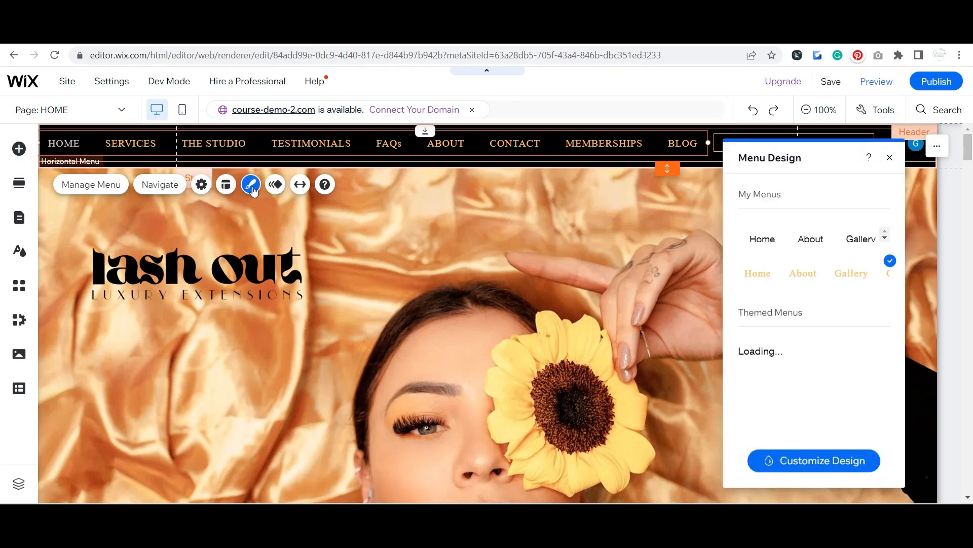
pyautogui.click(824, 464)
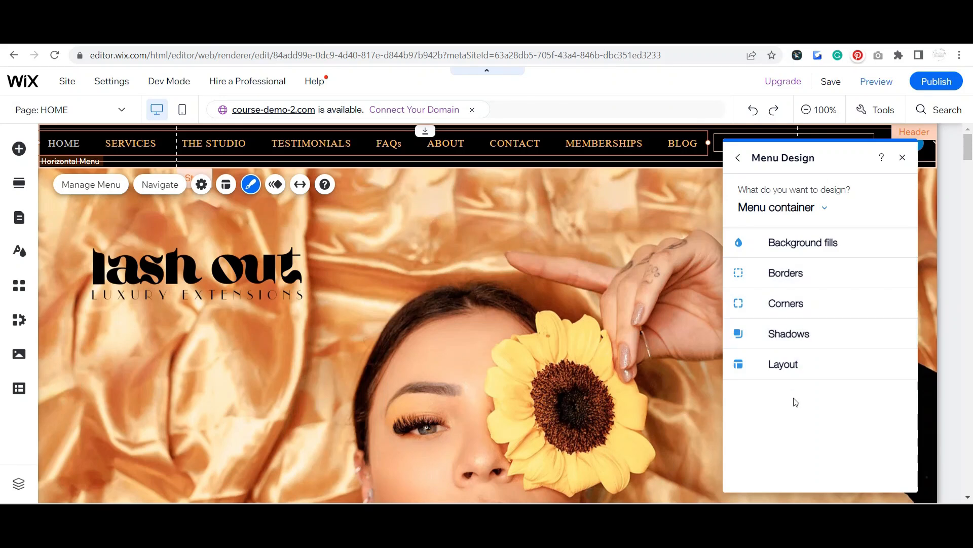
pyautogui.click(825, 212)
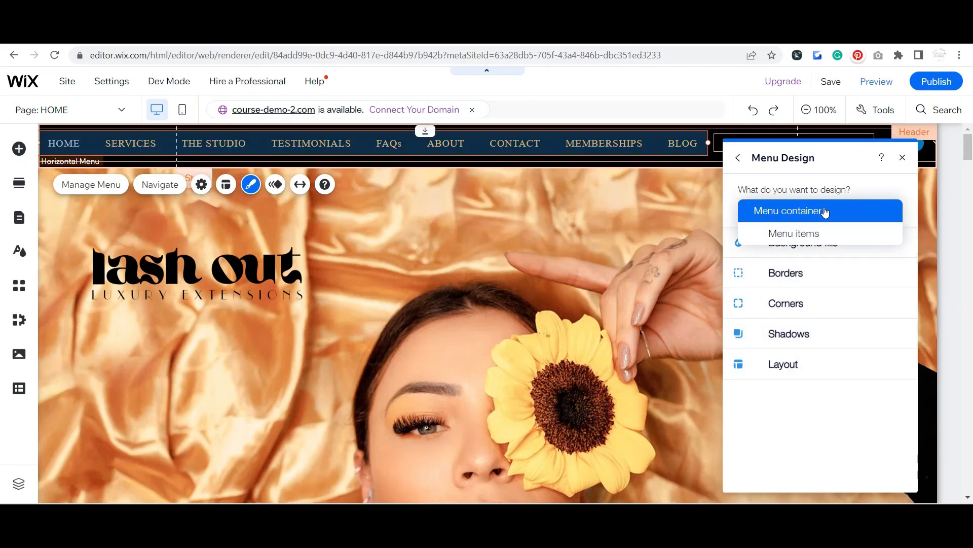
pyautogui.click(805, 234)
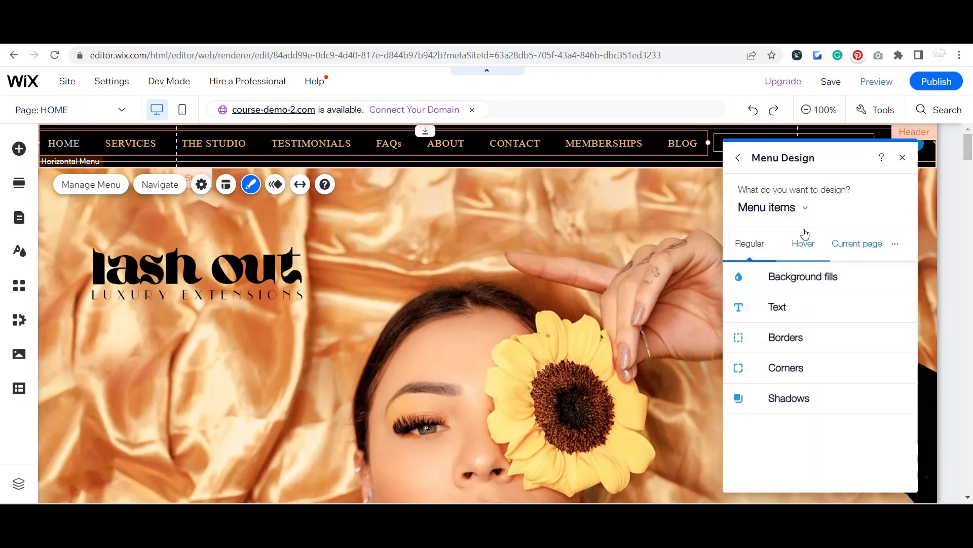
pyautogui.click(786, 304)
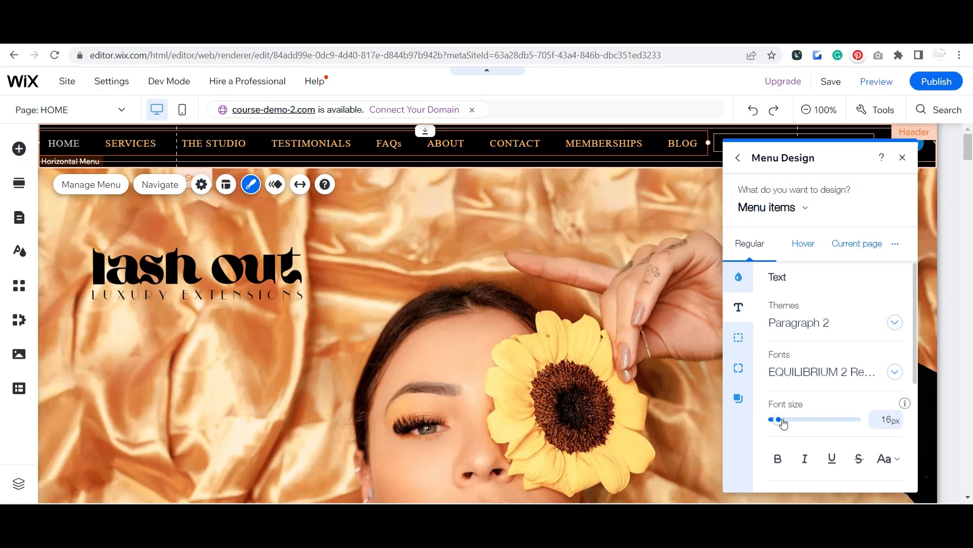
pyautogui.moveTo(783, 423); pyautogui.dragTo(774, 422)
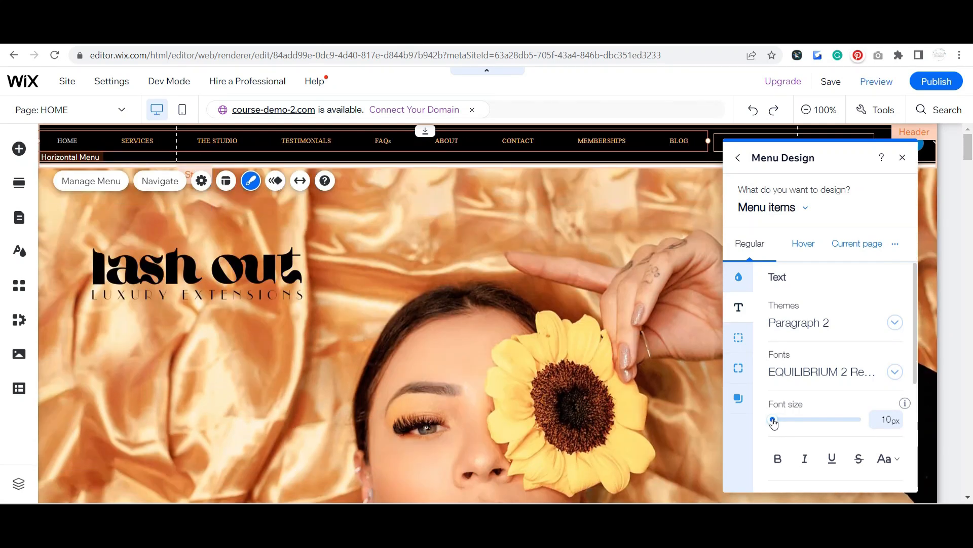
pyautogui.moveTo(774, 423); pyautogui.dragTo(777, 421)
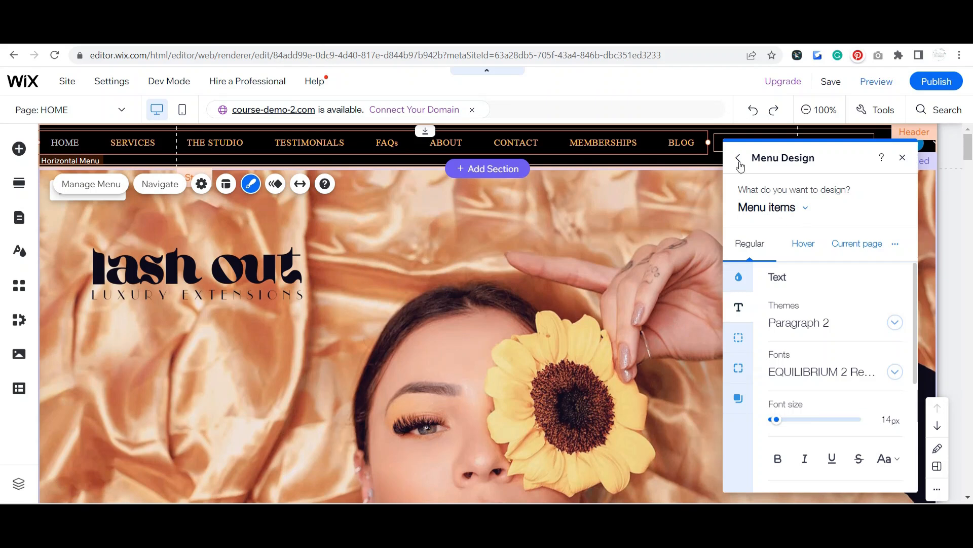
pyautogui.click(740, 166)
pyautogui.click(375, 291)
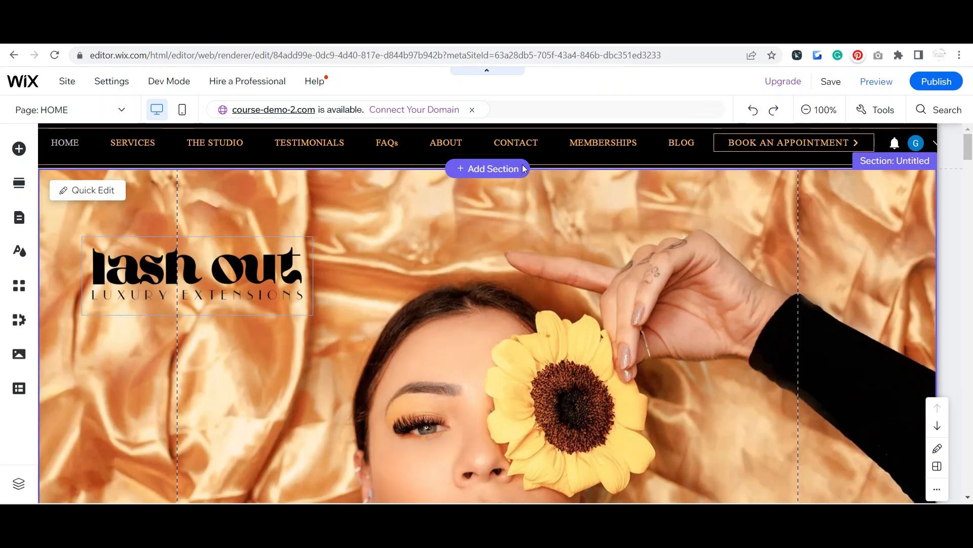
pyautogui.click(533, 147)
pyautogui.click(545, 145)
pyautogui.moveTo(545, 146); pyautogui.dragTo(544, 147)
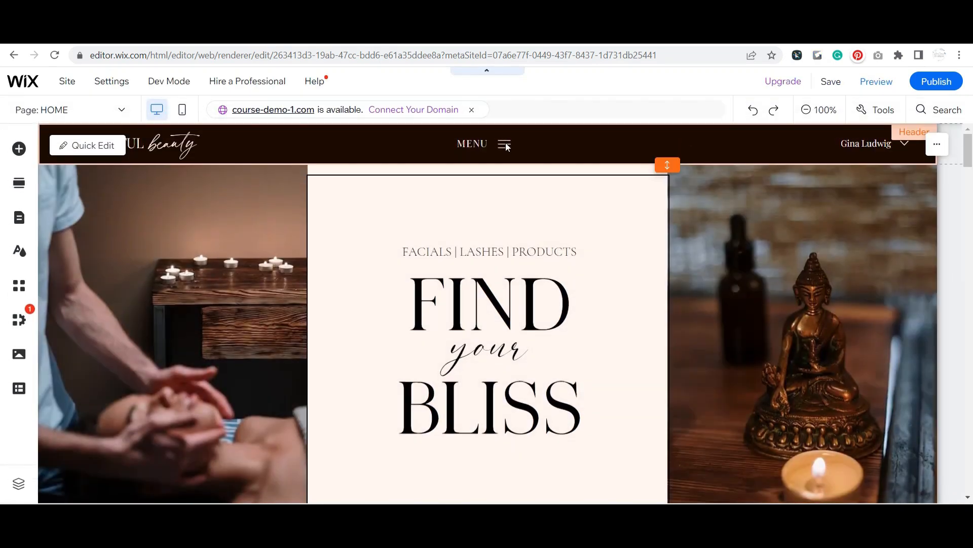
# Step: Check which lightbox the MENU button in the course-demo-1.com site's header links to, keeping its link
pyautogui.click(460, 138)
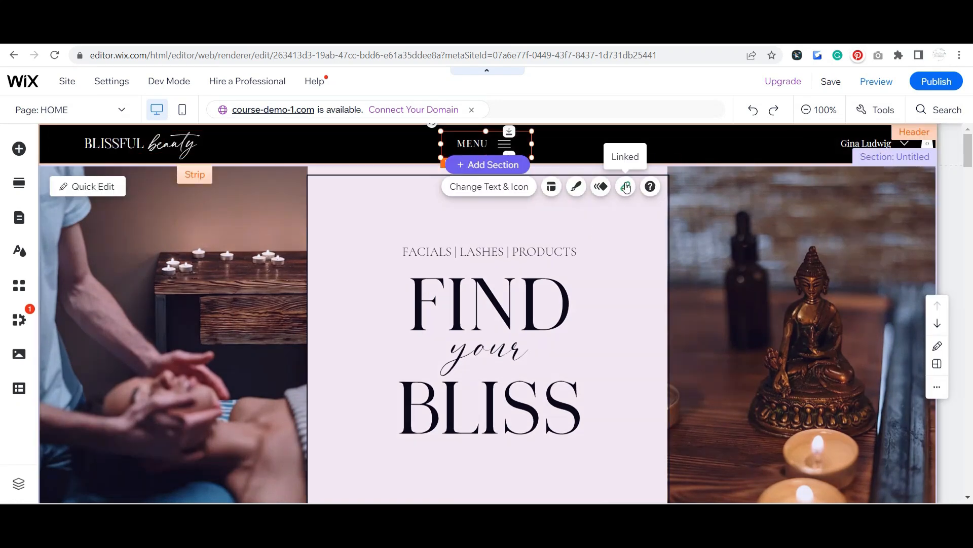
pyautogui.click(627, 186)
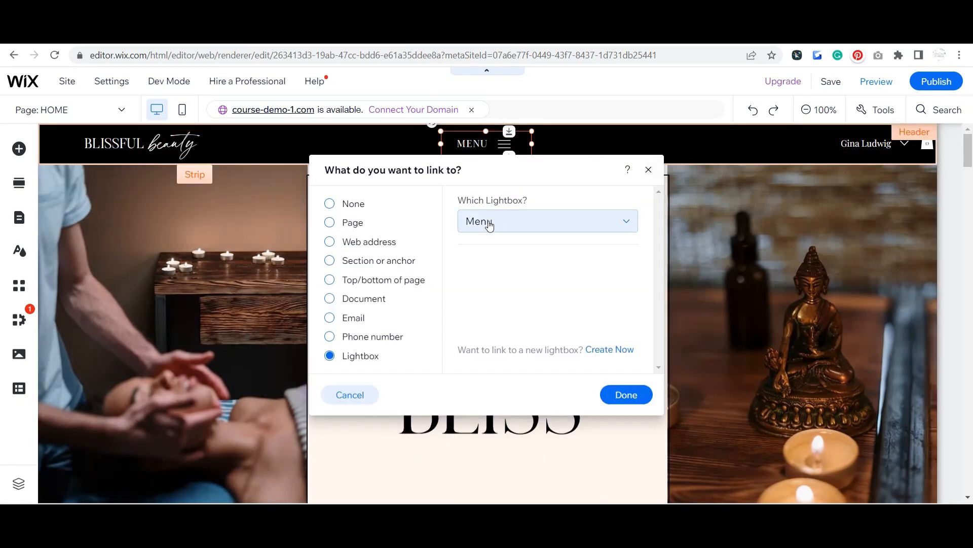
pyautogui.click(621, 399)
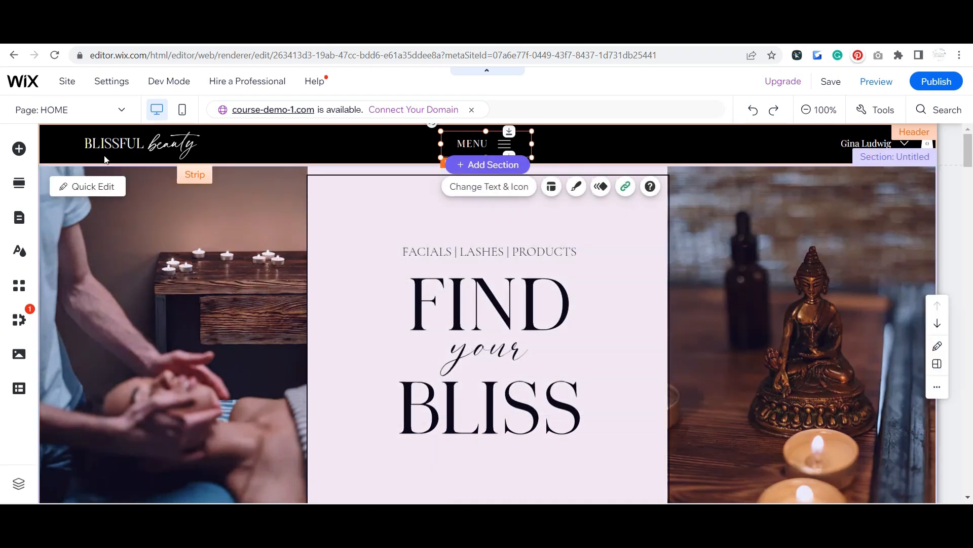
# Step: Open the Menu lightbox from the site's page manager, close the manager and select the lightbox's horizontal menu
pyautogui.click(95, 116)
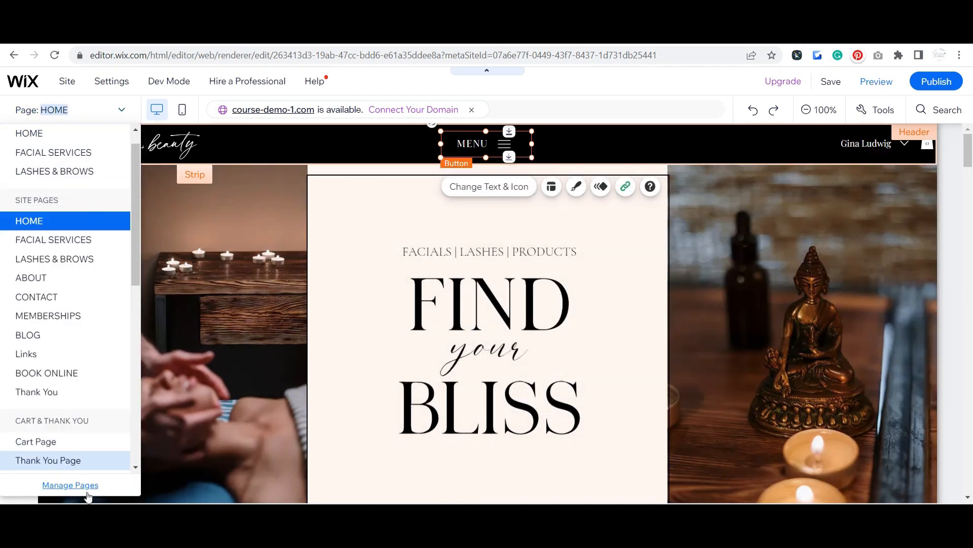
pyautogui.click(71, 486)
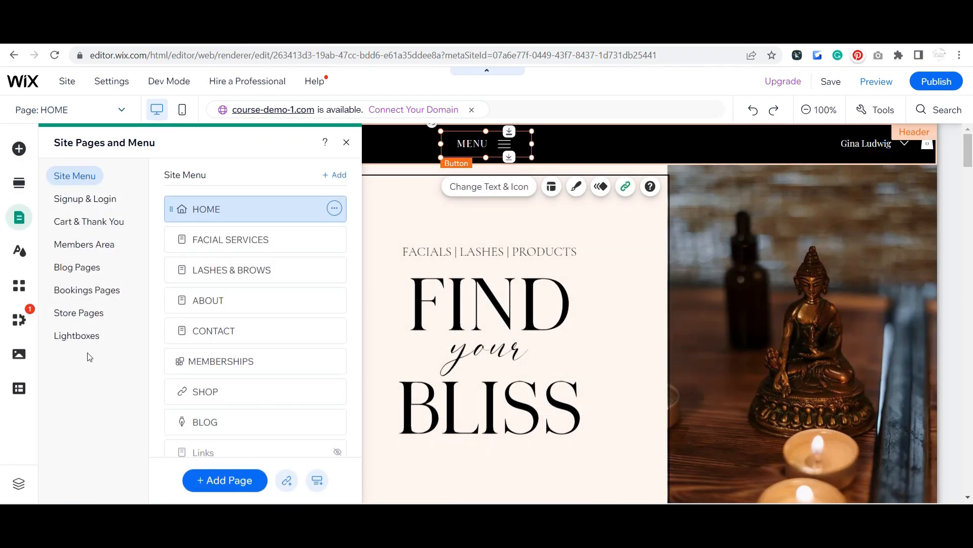
pyautogui.click(78, 336)
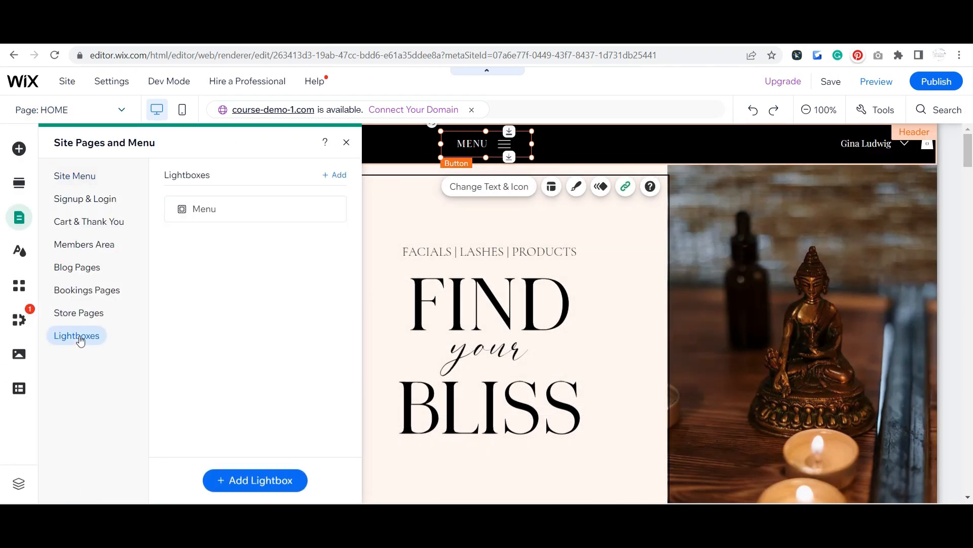
pyautogui.click(245, 208)
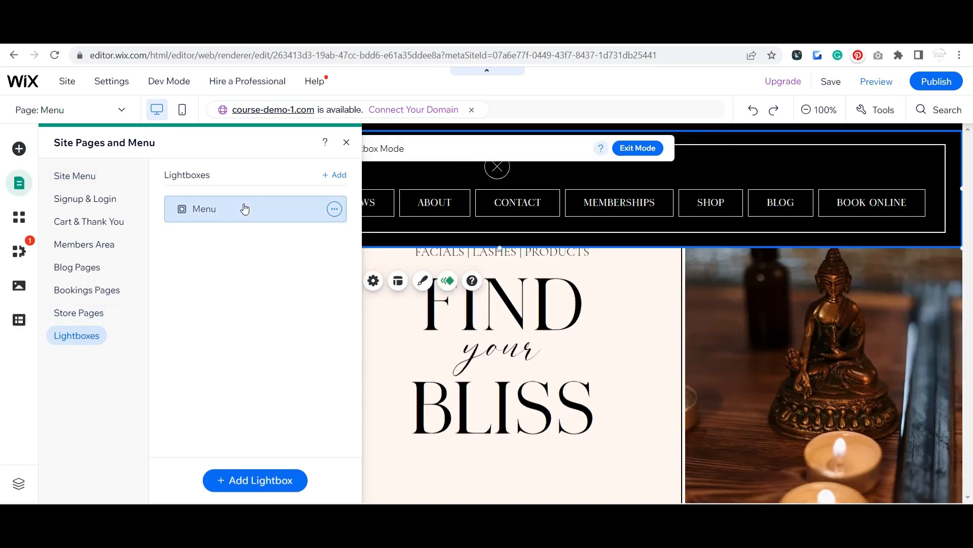
pyautogui.click(346, 142)
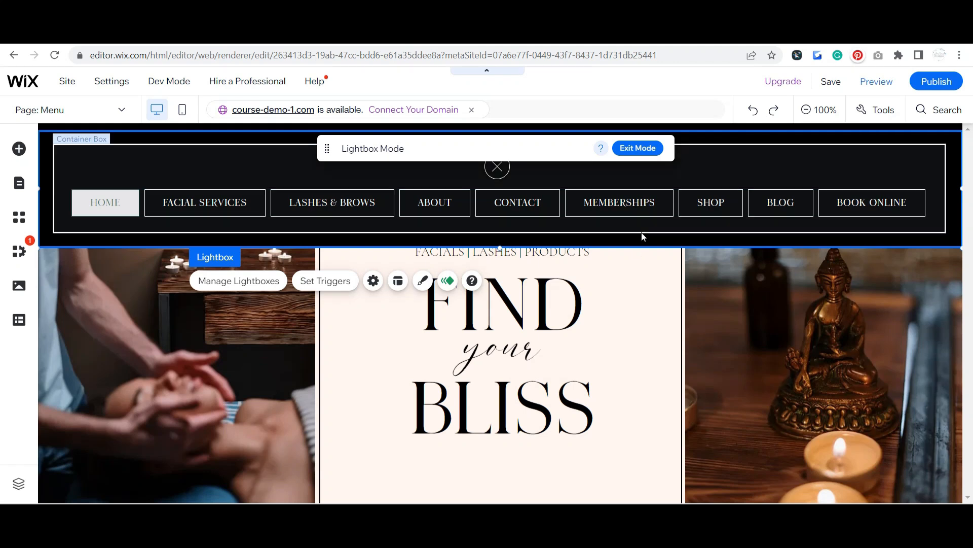
pyautogui.click(340, 201)
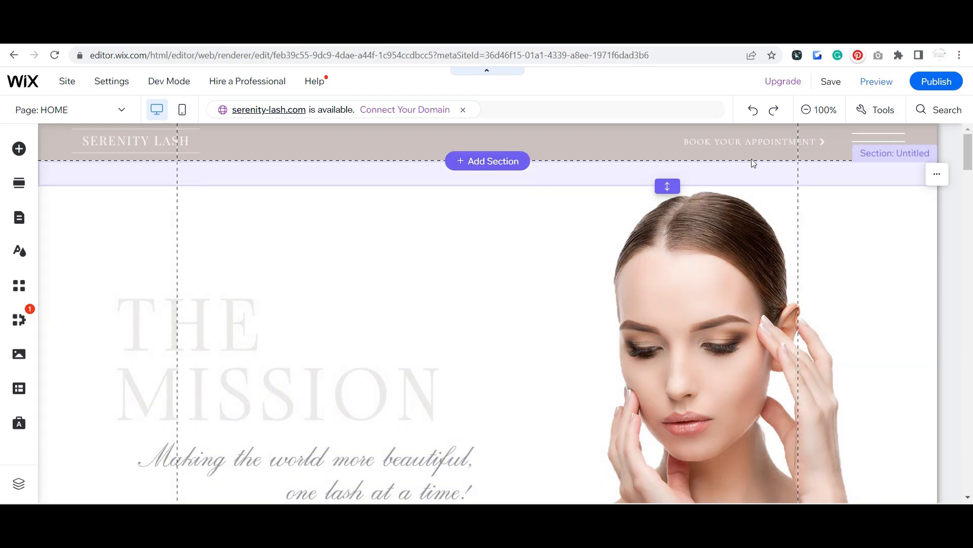
# Step: Check which lightbox the line-shaped menu icon in the serenity-lash.com header links to, keeping its link
pyautogui.click(869, 134)
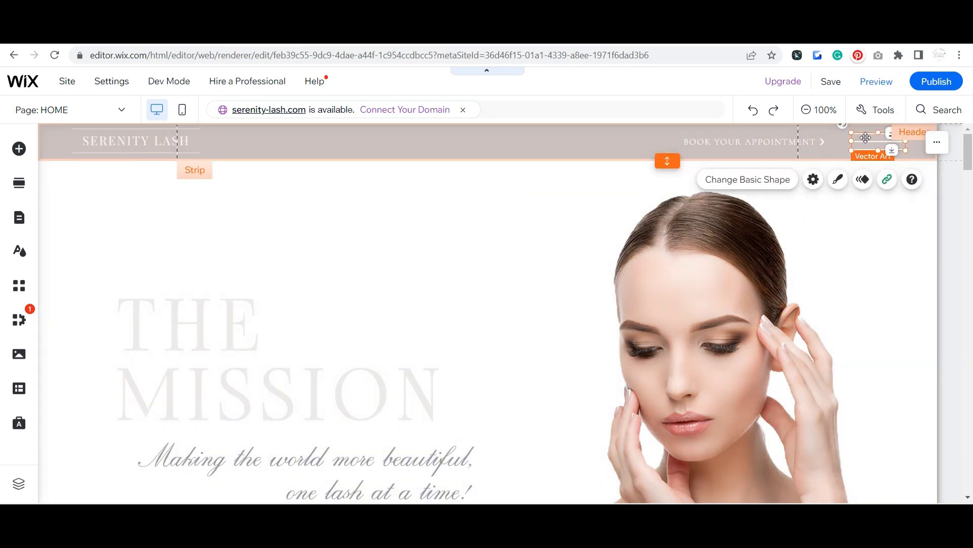
pyautogui.click(887, 179)
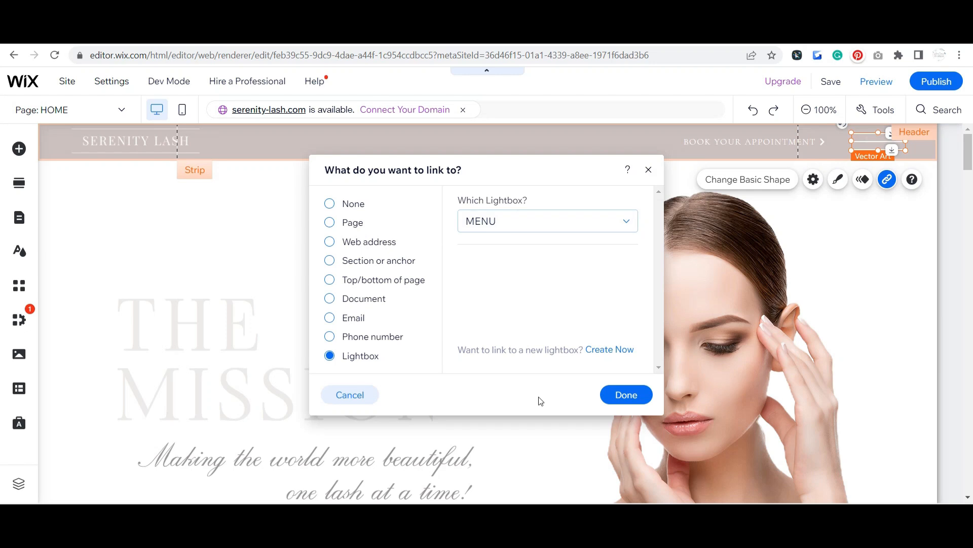
pyautogui.click(618, 402)
# Step: Open the MENU lightbox from the site's page manager and select its close icon, moving the Lightbox Mode bar off it
pyautogui.click(71, 109)
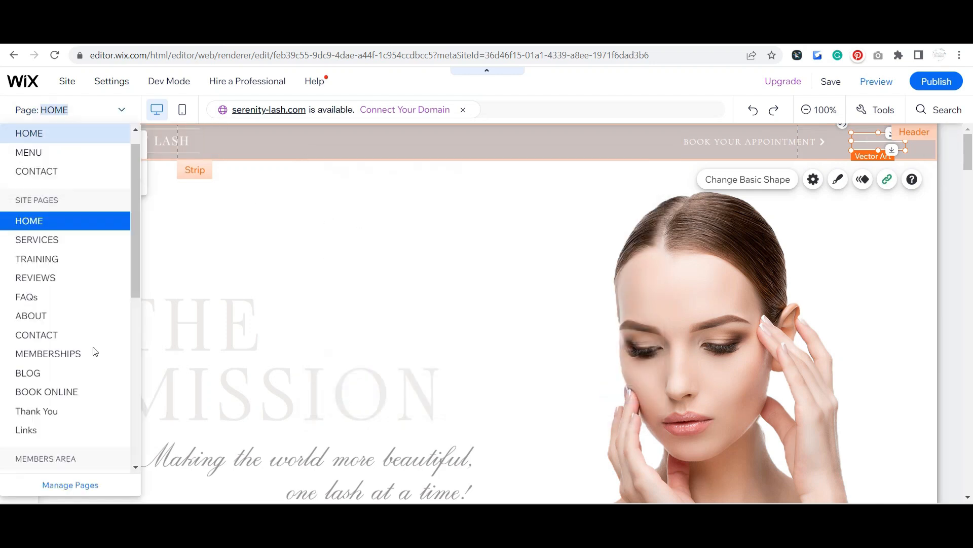
pyautogui.click(81, 483)
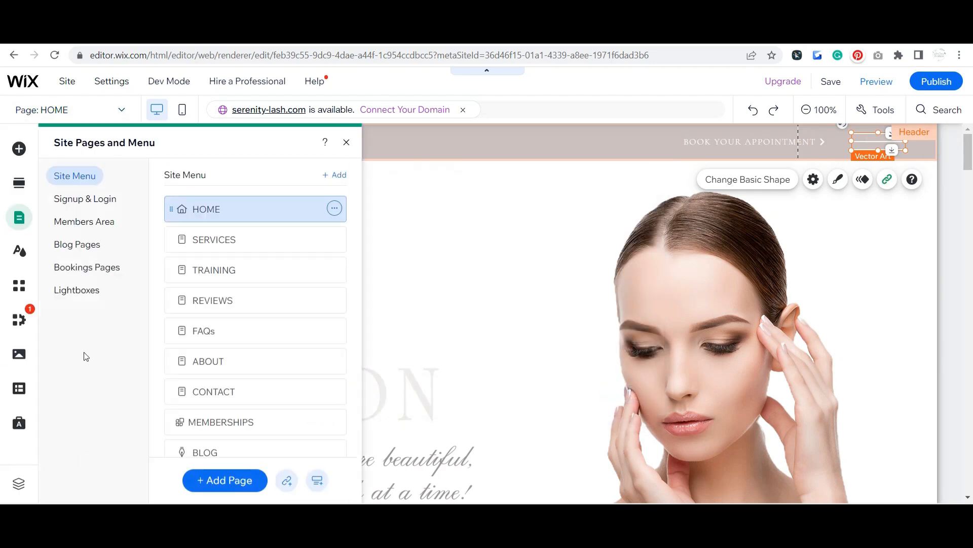
pyautogui.click(84, 293)
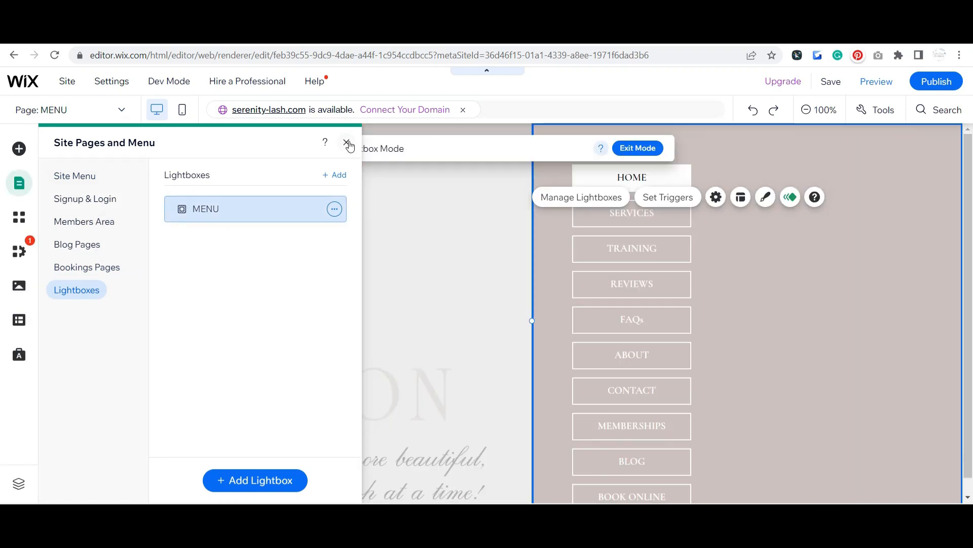
pyautogui.click(347, 144)
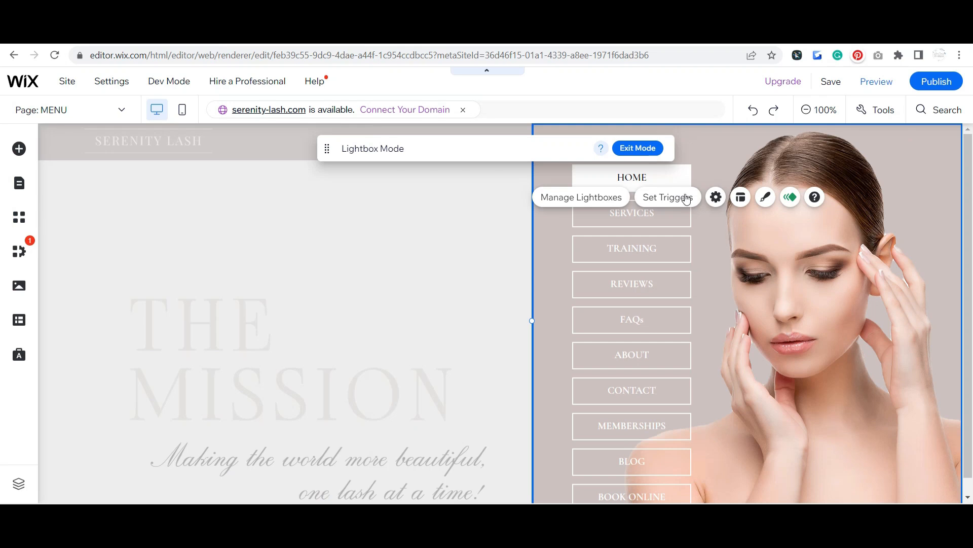
pyautogui.moveTo(532, 140); pyautogui.dragTo(414, 157)
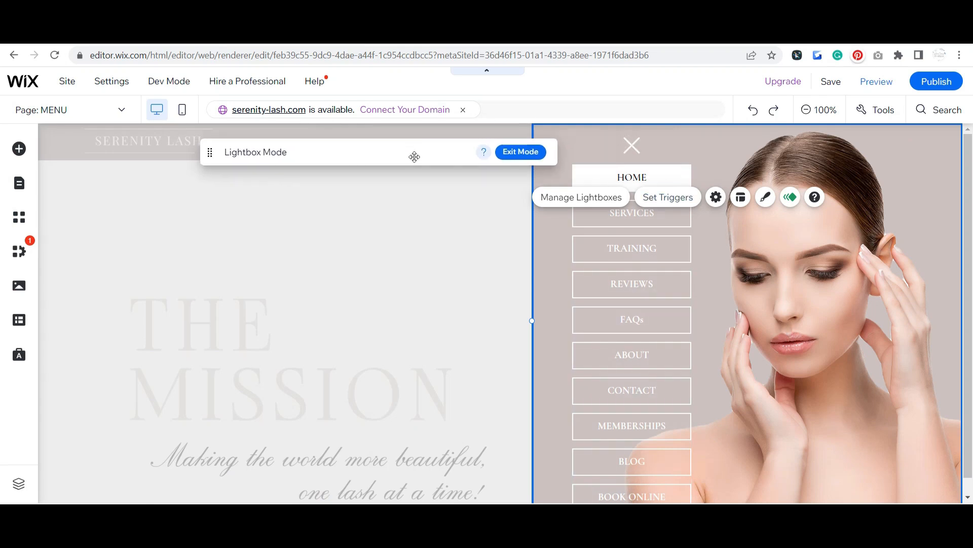
pyautogui.click(637, 147)
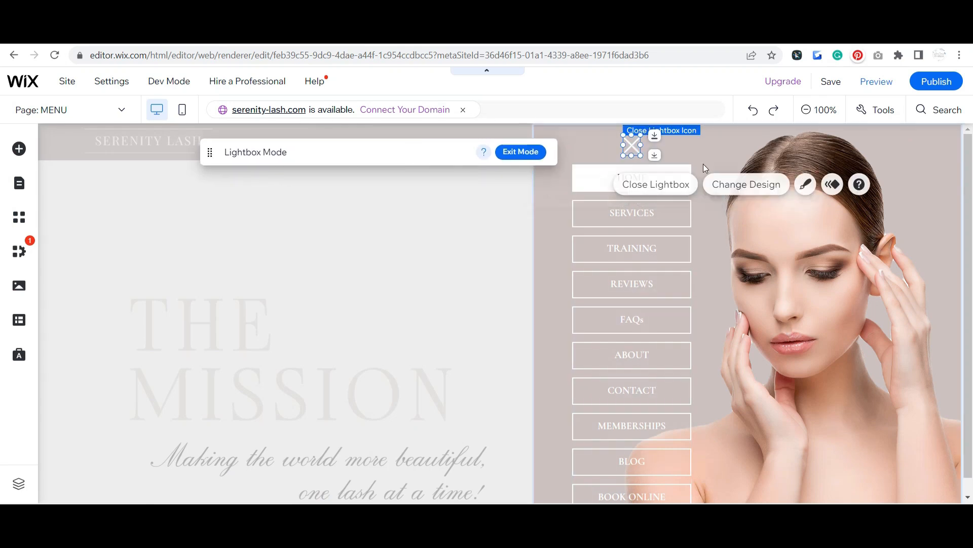
# Step: Preview the site and test the menu lightbox by closing it, reopening it from the header's menu icon and closing it again
pyautogui.click(870, 82)
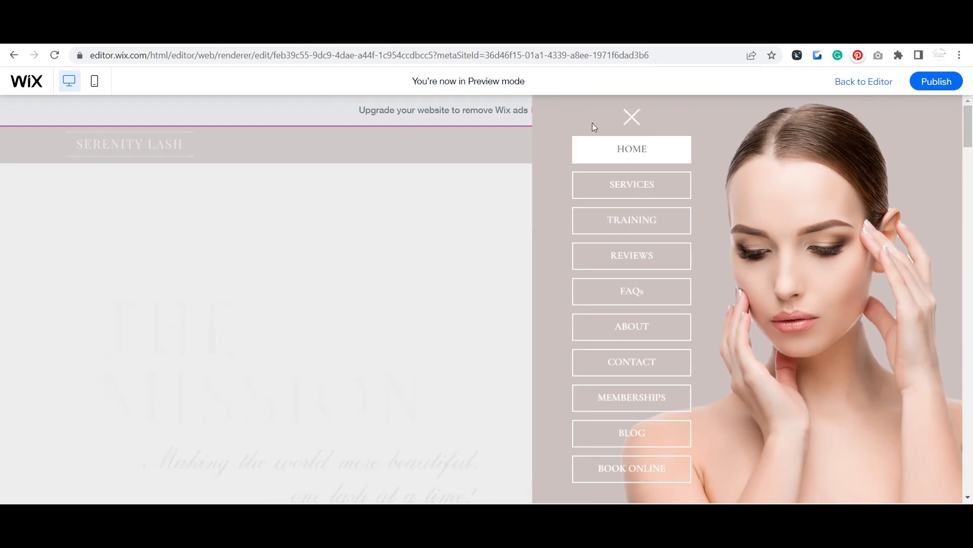
pyautogui.click(630, 118)
pyautogui.click(886, 147)
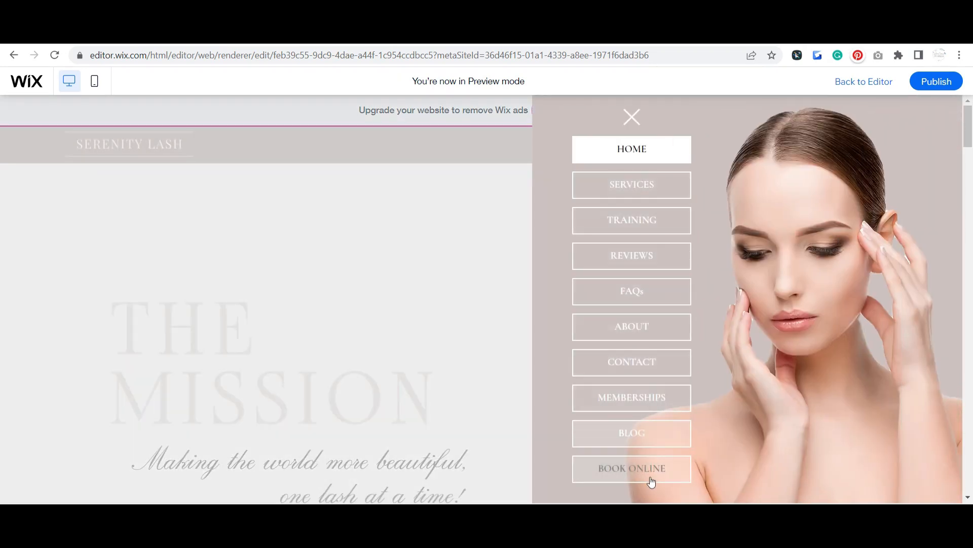
pyautogui.click(633, 119)
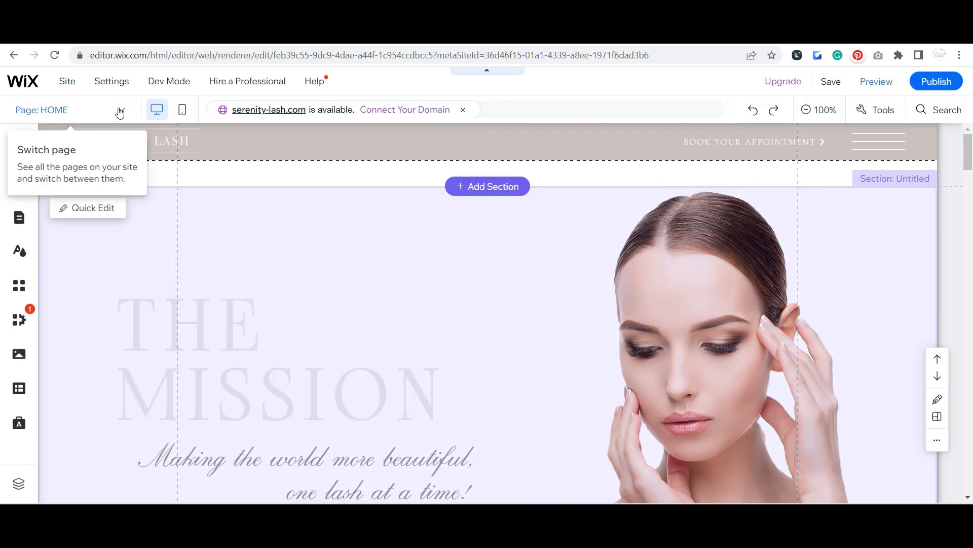
# Step: Review the site's lightboxes in the page manager from the HOME page, then close the manager
pyautogui.click(120, 111)
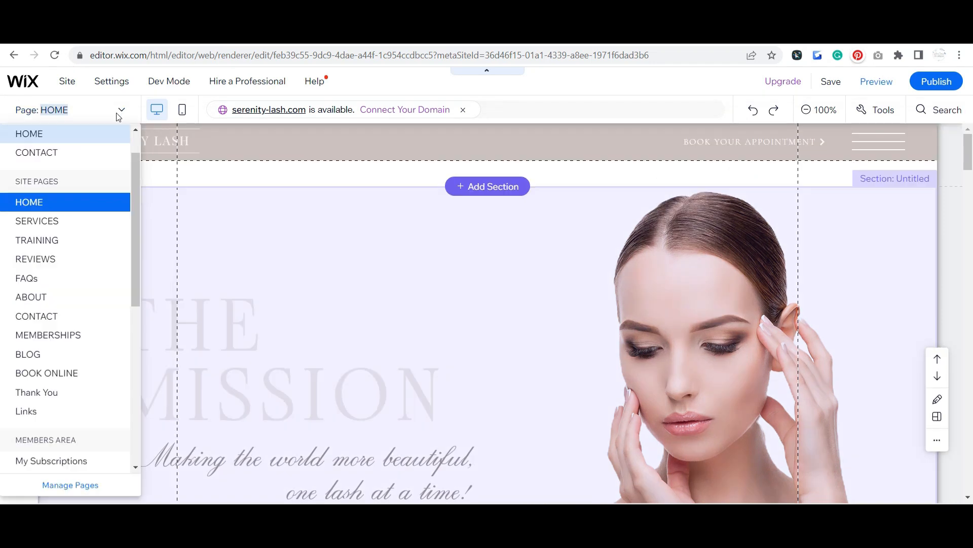
pyautogui.click(88, 490)
pyautogui.click(87, 291)
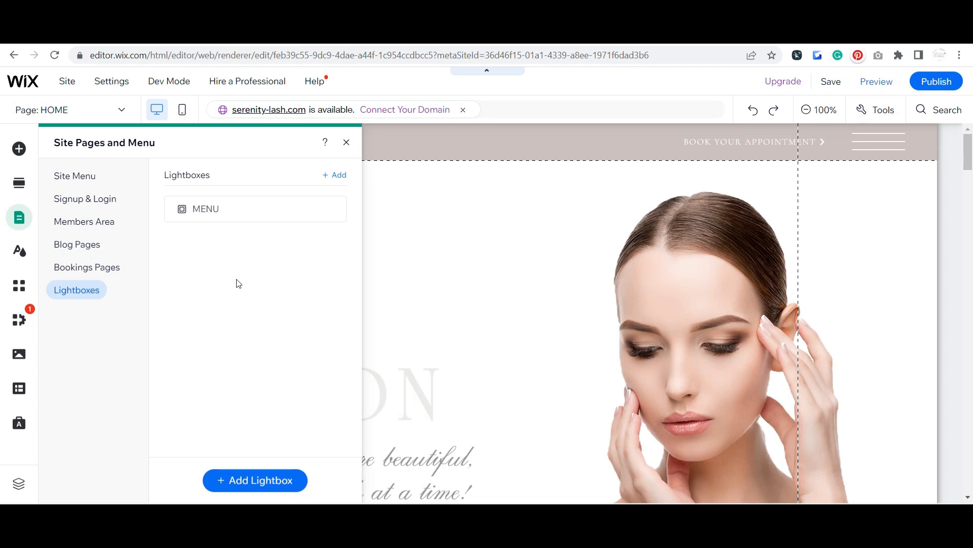
pyautogui.click(345, 142)
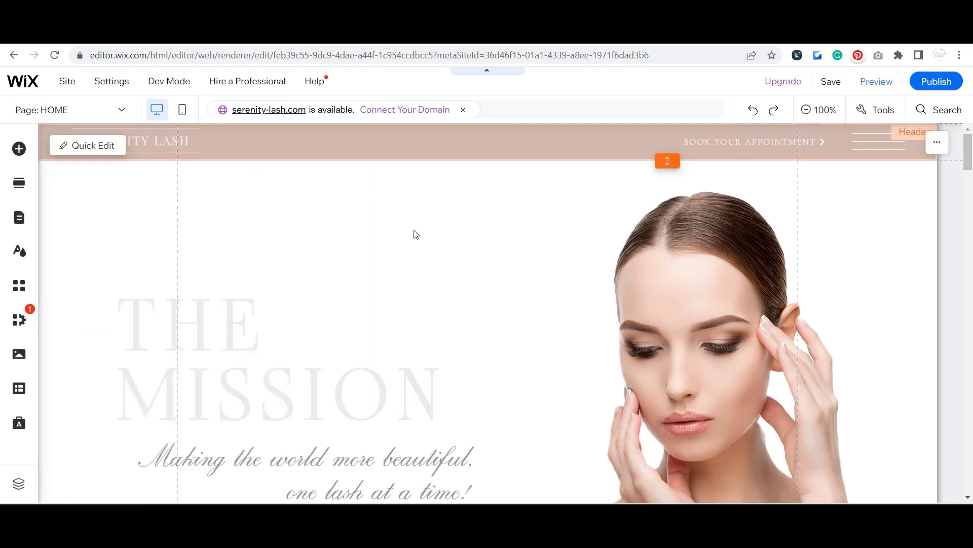